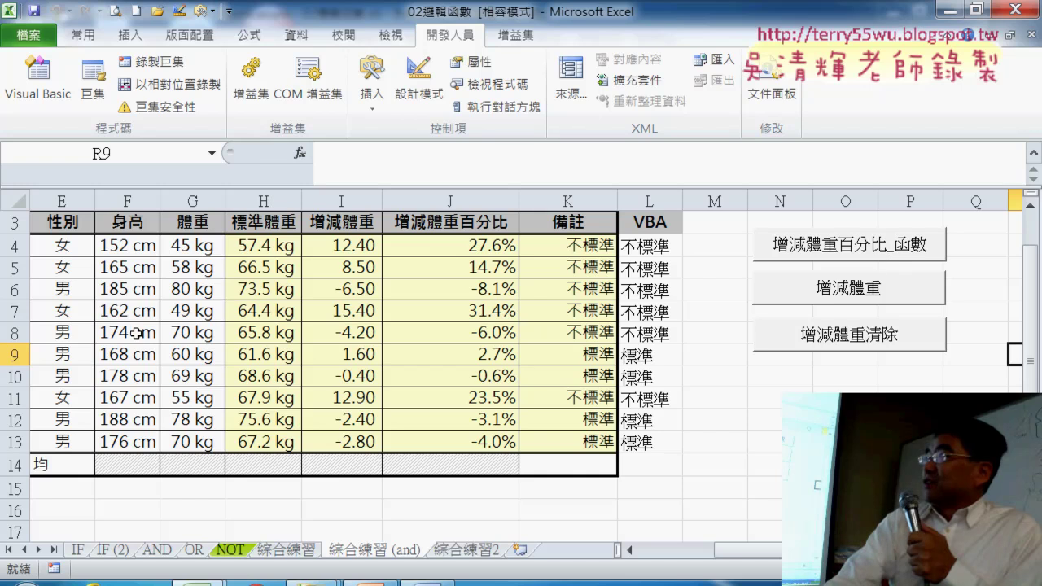
- Insert a blank row 14 above the 均 row, confirming column E's data still ends at E13
{"action": "left_click", "coordinate": [57, 243]}
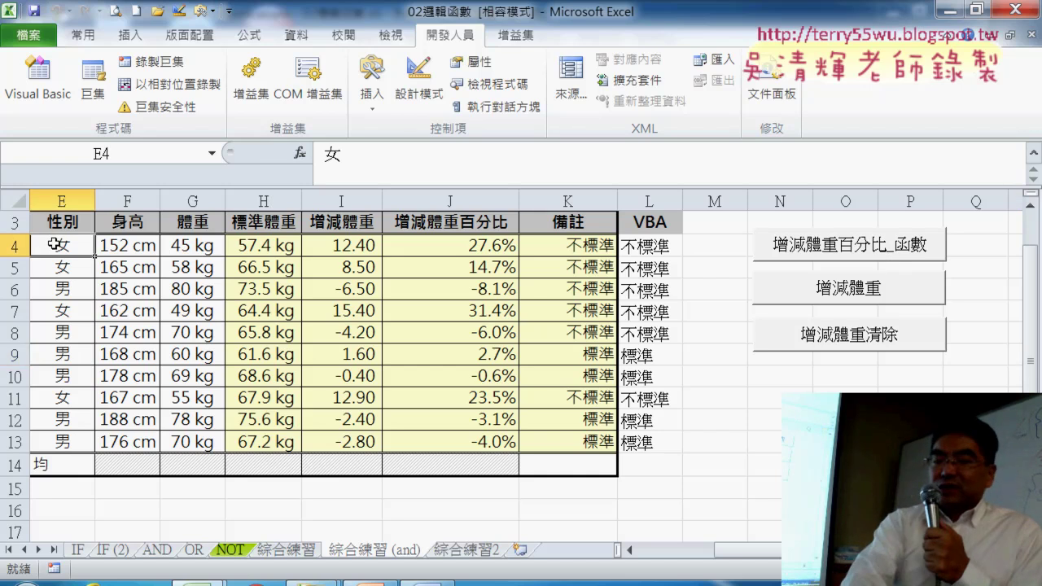
{"action": "key", "text": "ctrl+Down"}
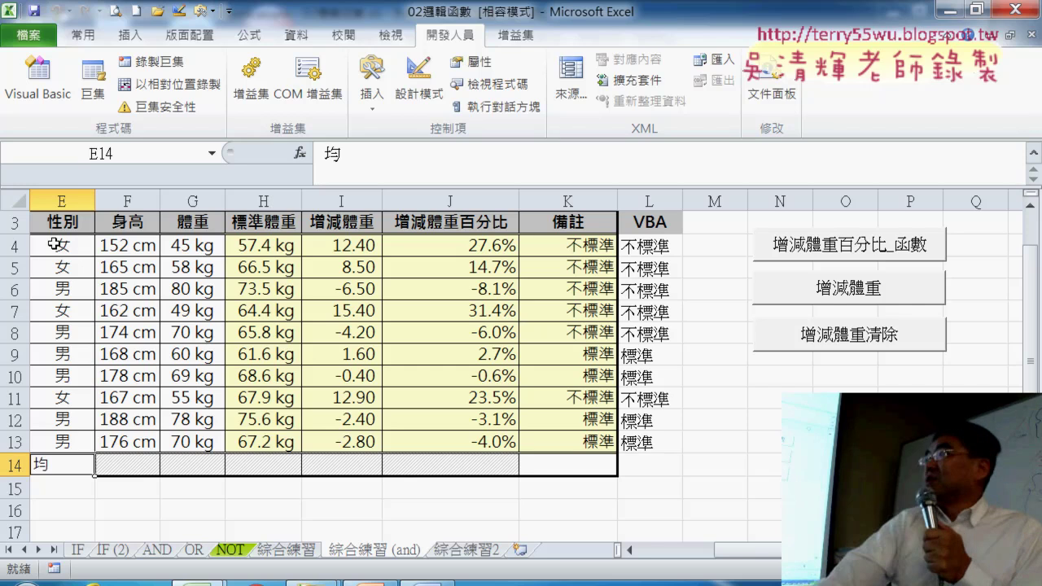
{"action": "left_click", "coordinate": [13, 466]}
{"action": "right_click", "coordinate": [15, 466]}
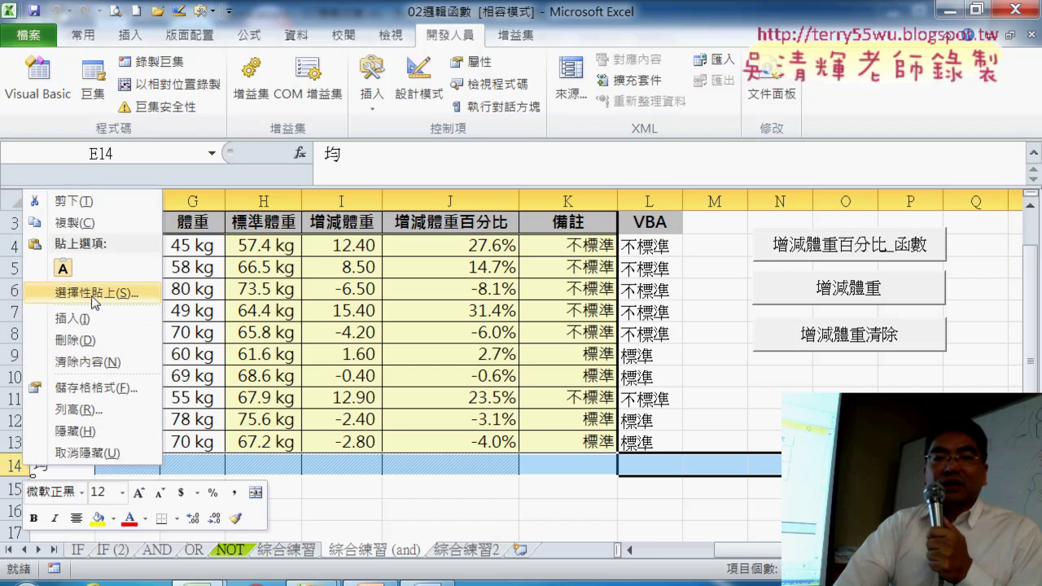
{"action": "left_click", "coordinate": [86, 314]}
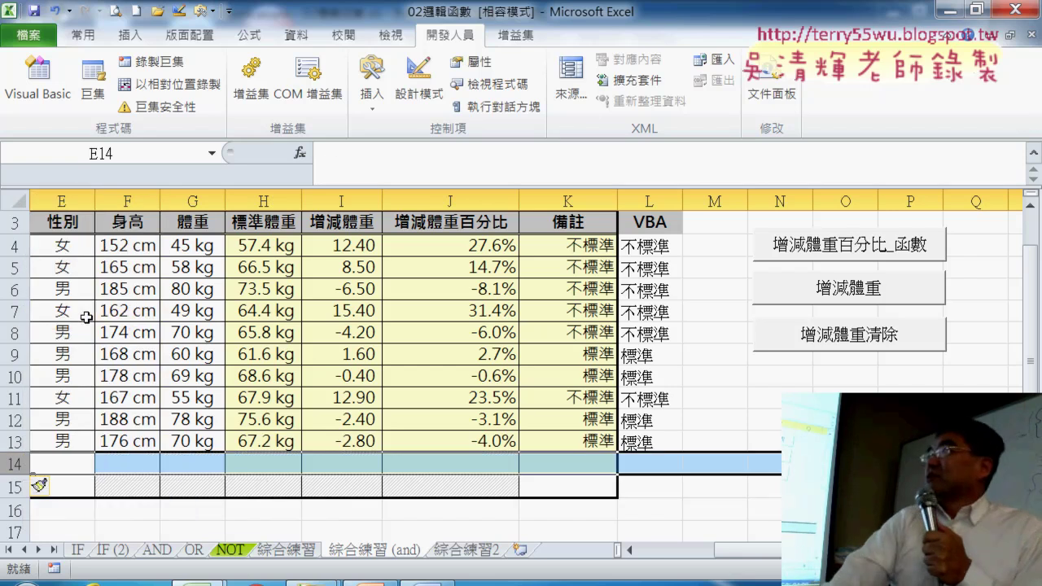
{"action": "left_click", "coordinate": [63, 222]}
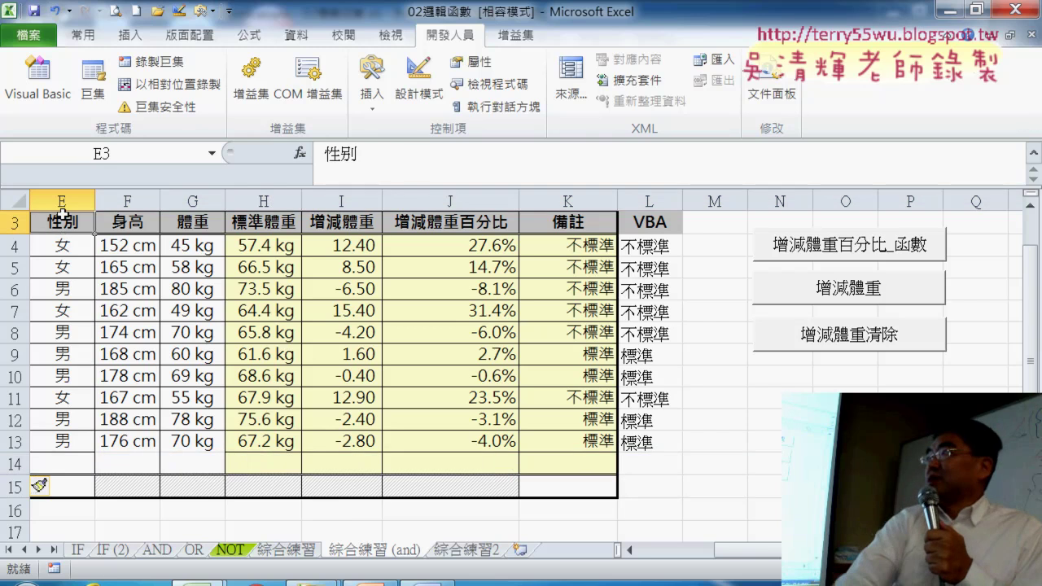
{"action": "key", "text": "ctrl+Down"}
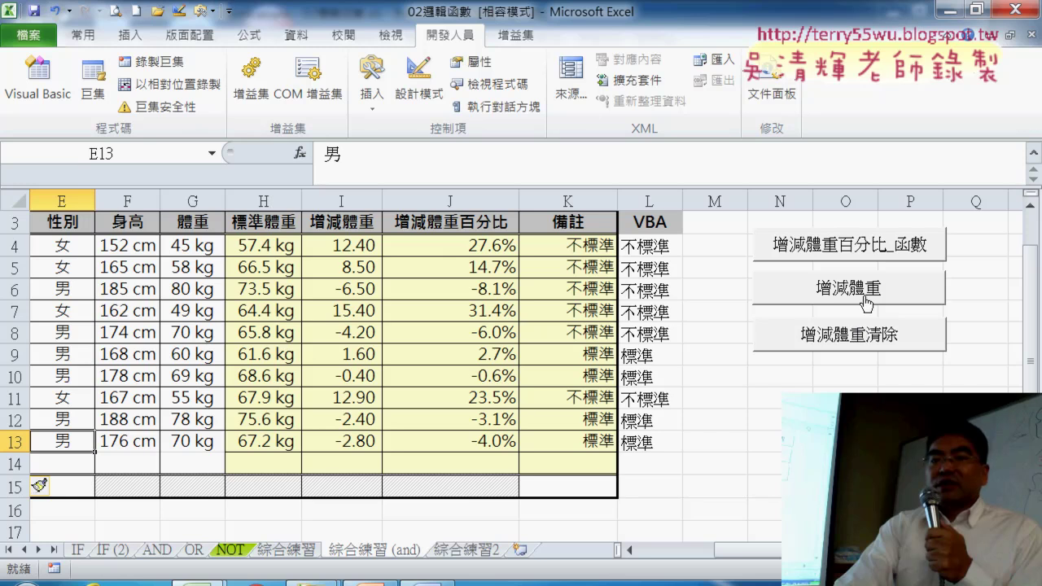
- Open the VBA code of the macro assigned to the 增減體重百分比_函數 button
{"action": "right_click", "coordinate": [869, 246]}
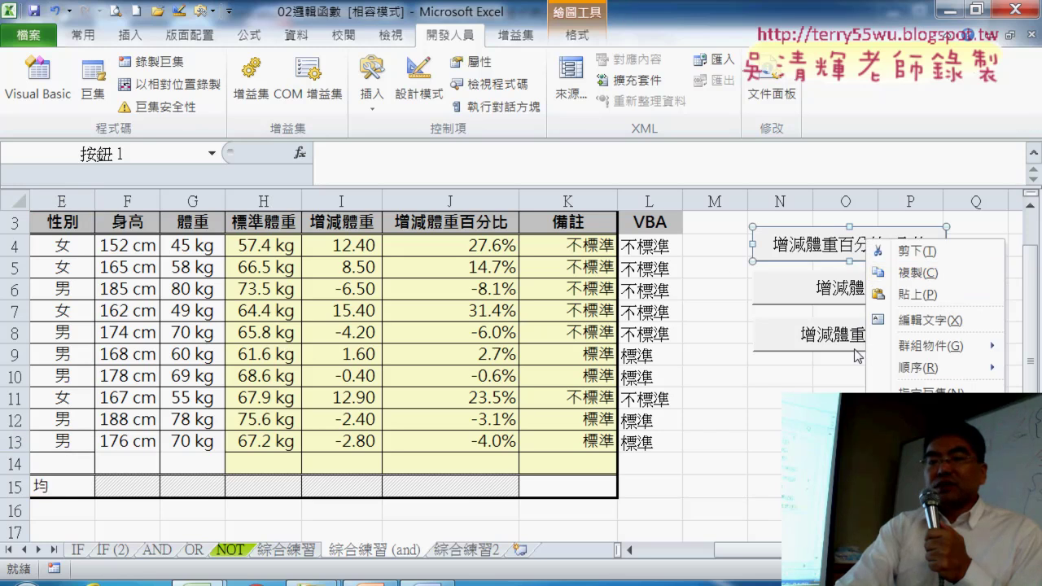
{"action": "left_click", "coordinate": [912, 392]}
{"action": "left_click", "coordinate": [989, 140]}
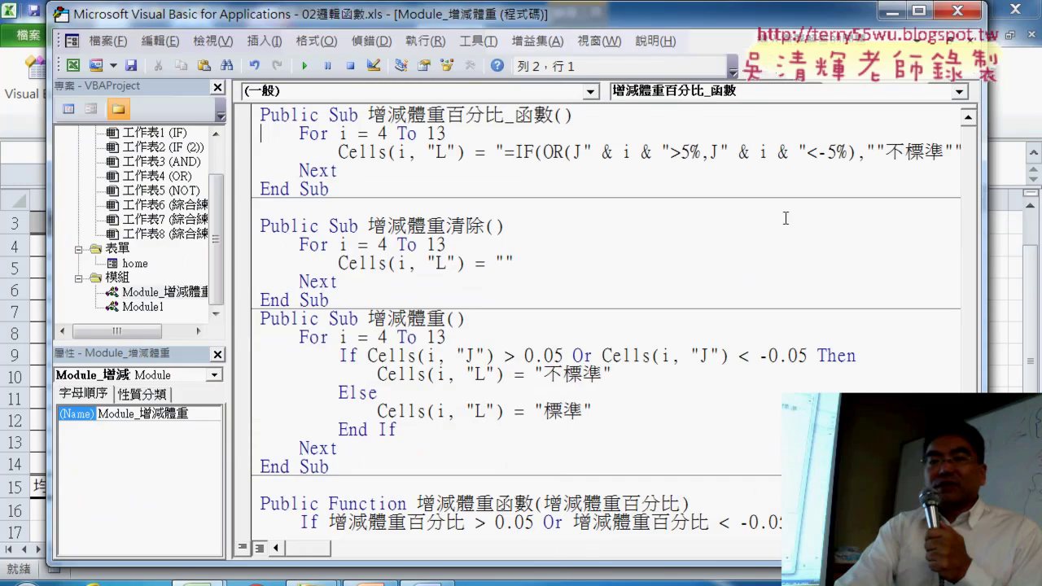
- Replace the loop's fixed end value 13 with Range("A4").End(xlDown).Row
{"action": "left_click_drag", "start_coordinate": [447, 135], "coordinate": [425, 133]}
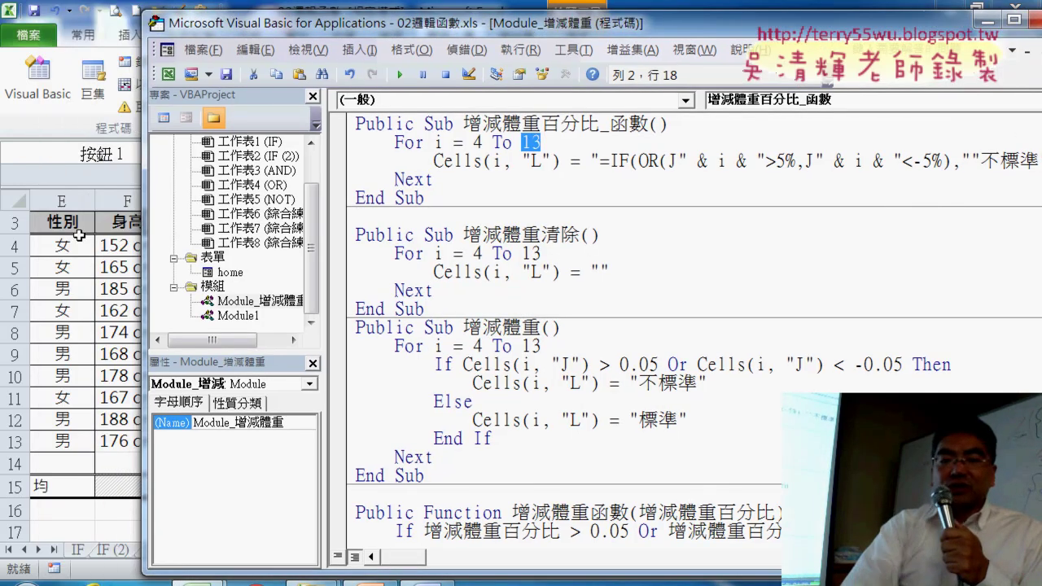
{"action": "type", "text": "range"}
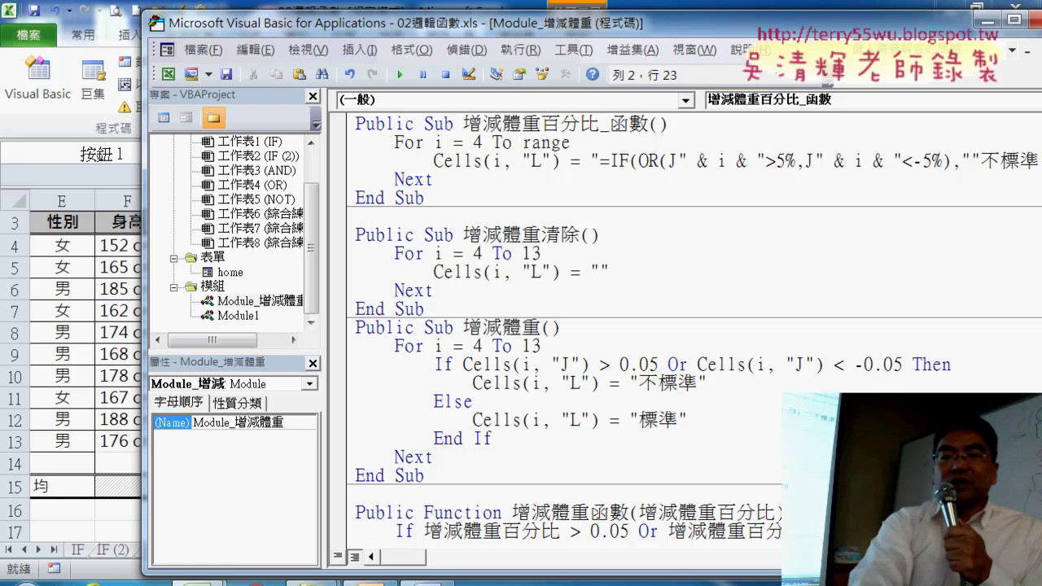
{"action": "type", "text": "(\"A4"}
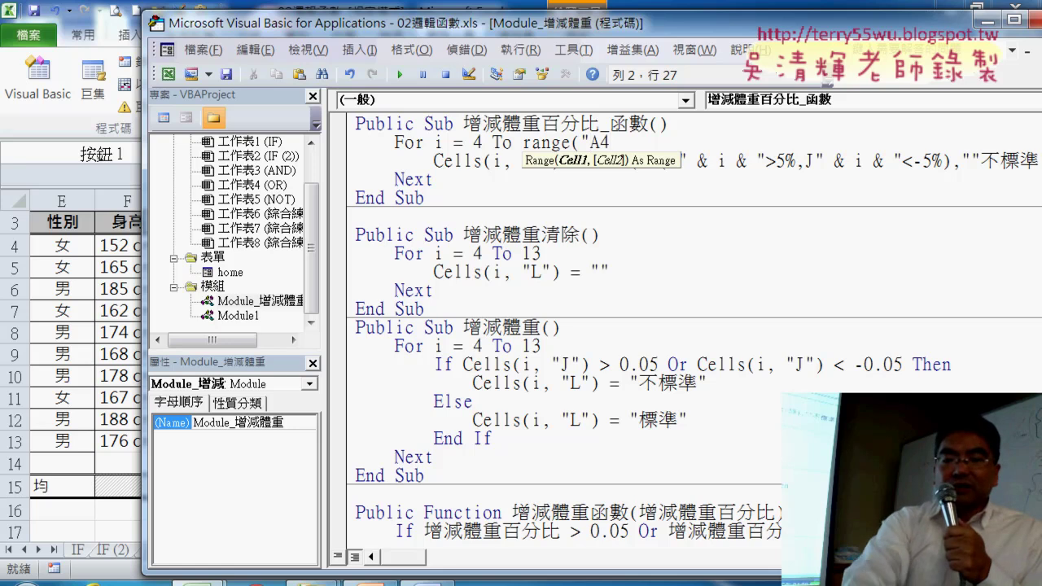
{"action": "type", "text": "\")"}
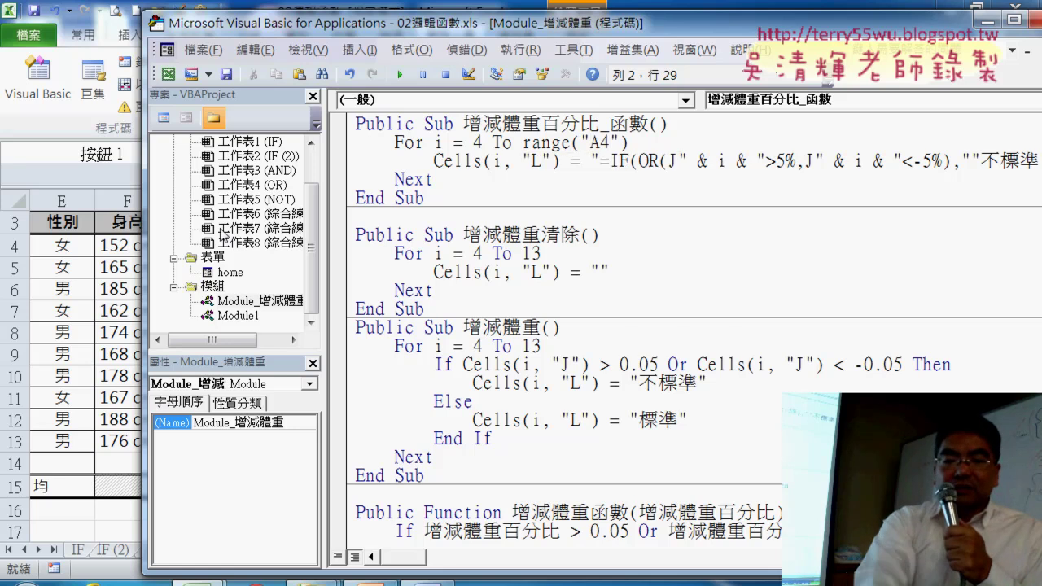
{"action": "type", "text": ".e"}
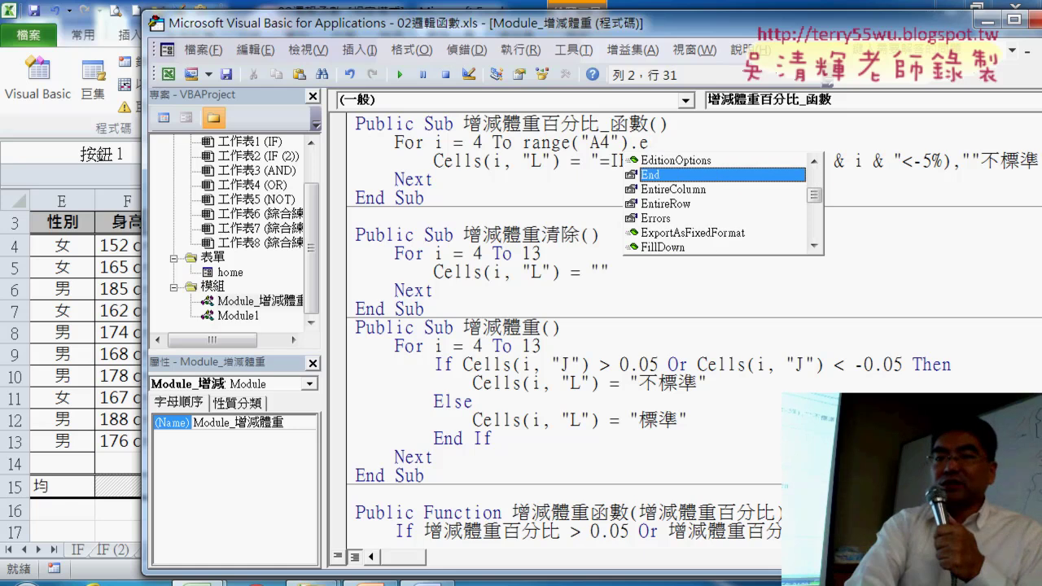
{"action": "type", "text": "nd "}
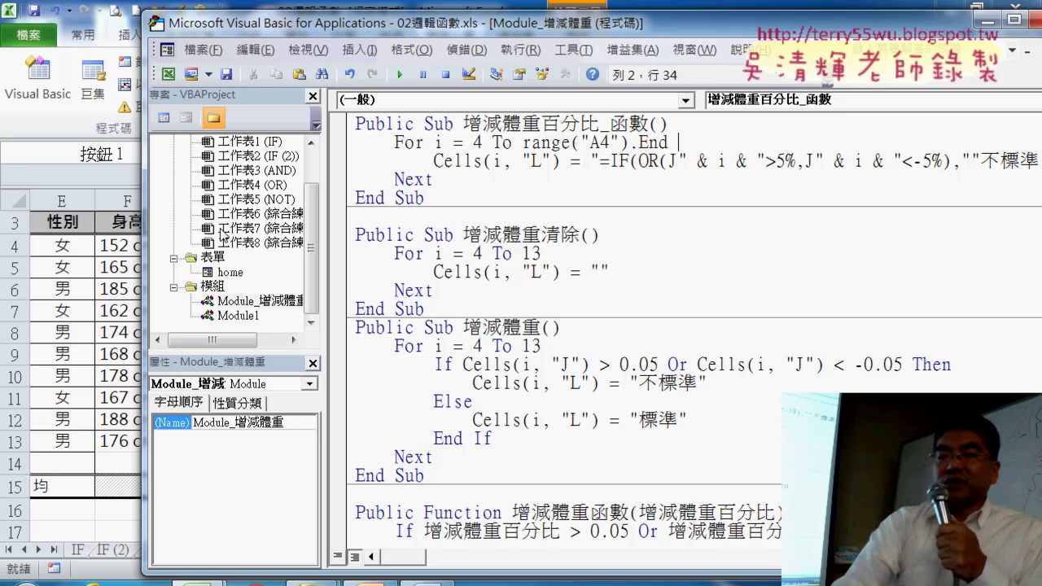
{"action": "type", "text": "("}
{"action": "key", "text": "Down"}
{"action": "key", "text": "Down"}
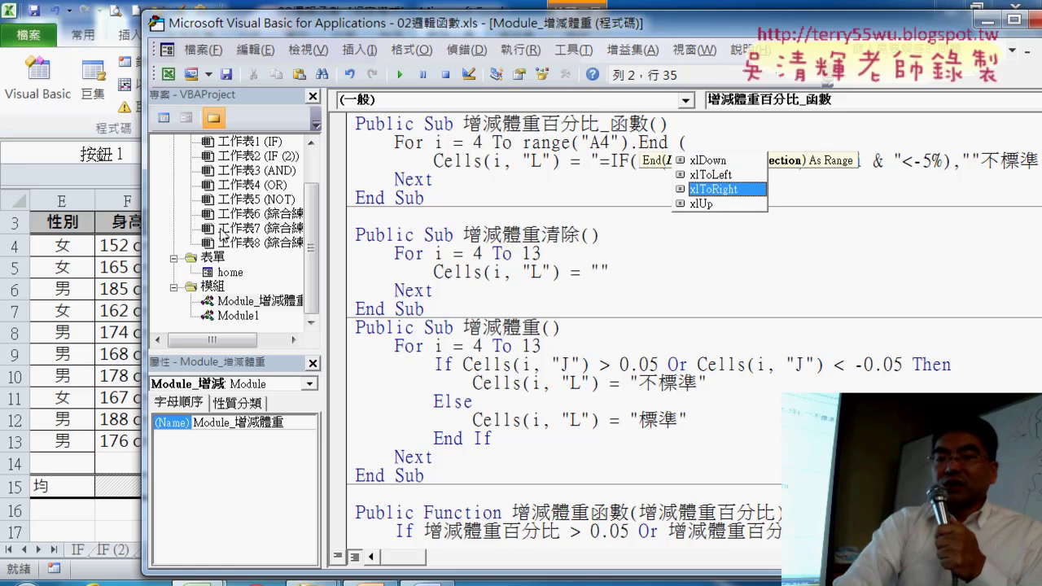
{"action": "key", "text": "Up"}
{"action": "key", "text": "Up"}
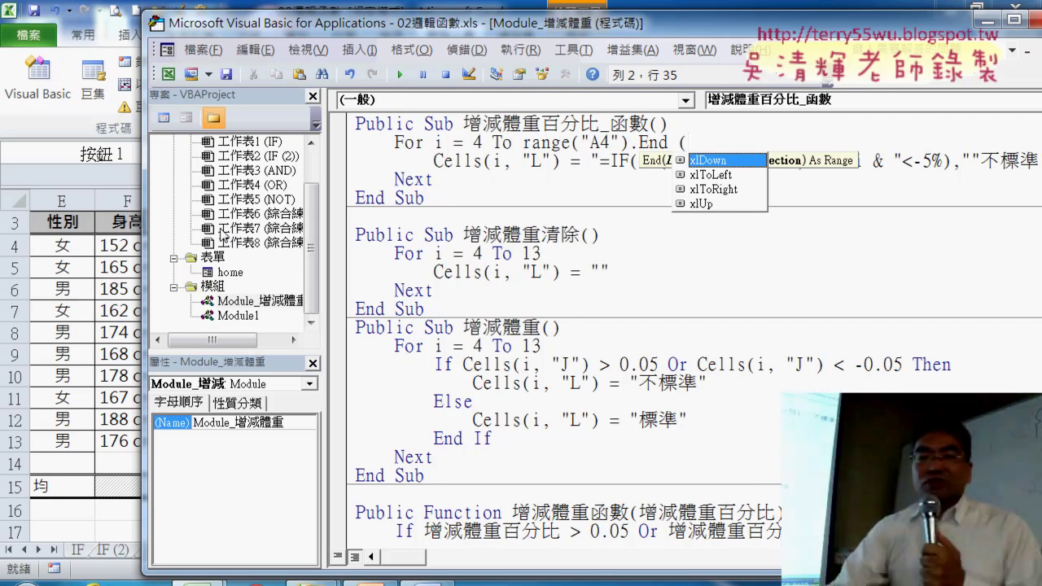
{"action": "double_click", "coordinate": [715, 162]}
{"action": "type", "text": ")"}
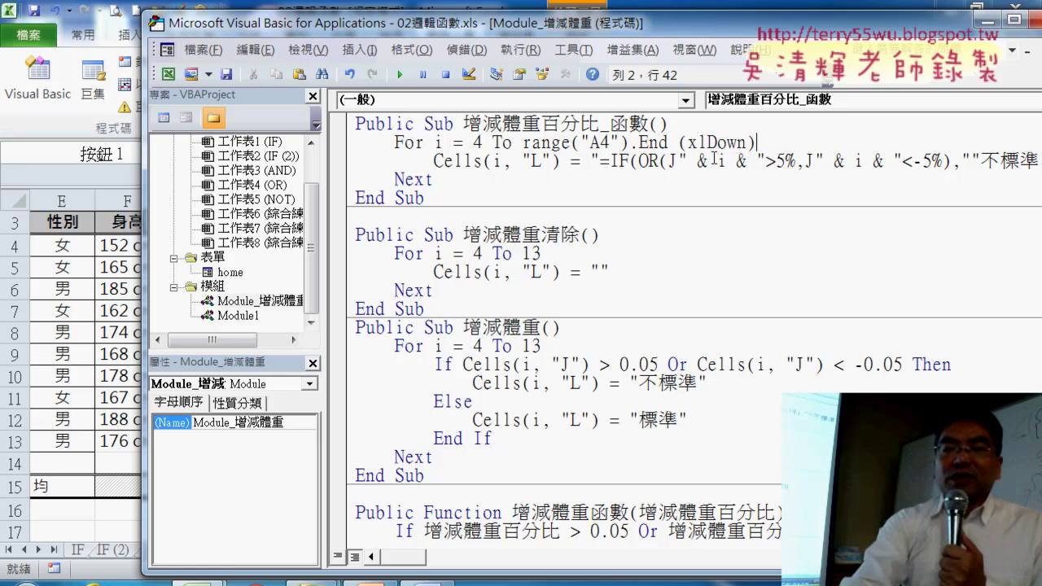
{"action": "type", "text": ".r"}
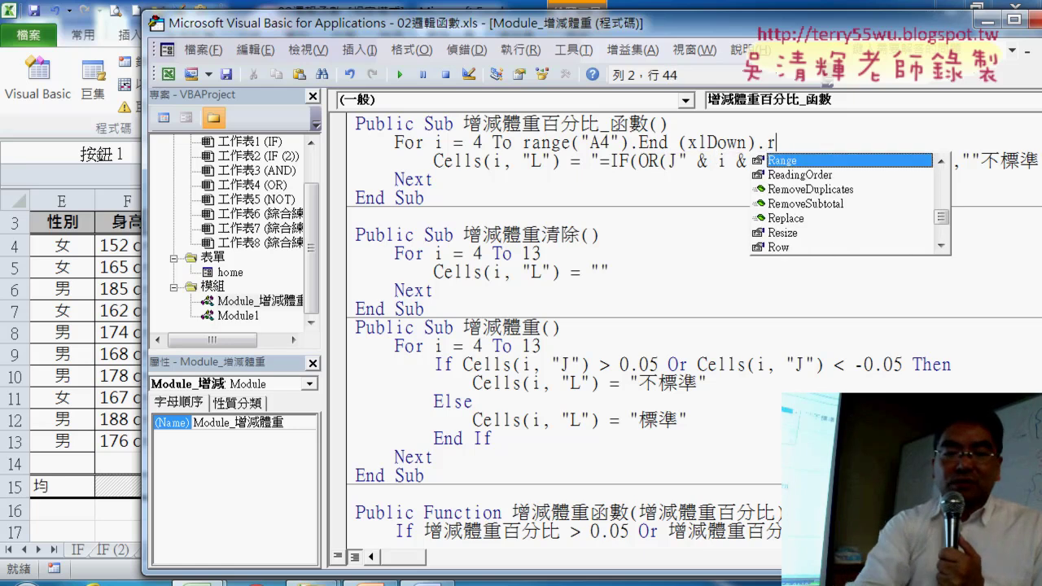
{"action": "type", "text": "ow"}
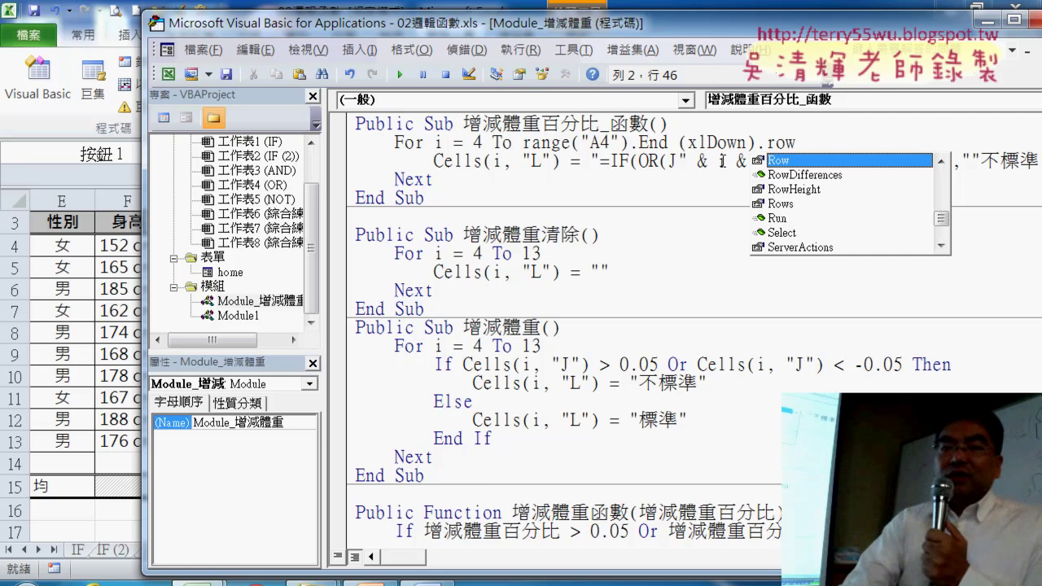
{"action": "left_click", "coordinate": [615, 206]}
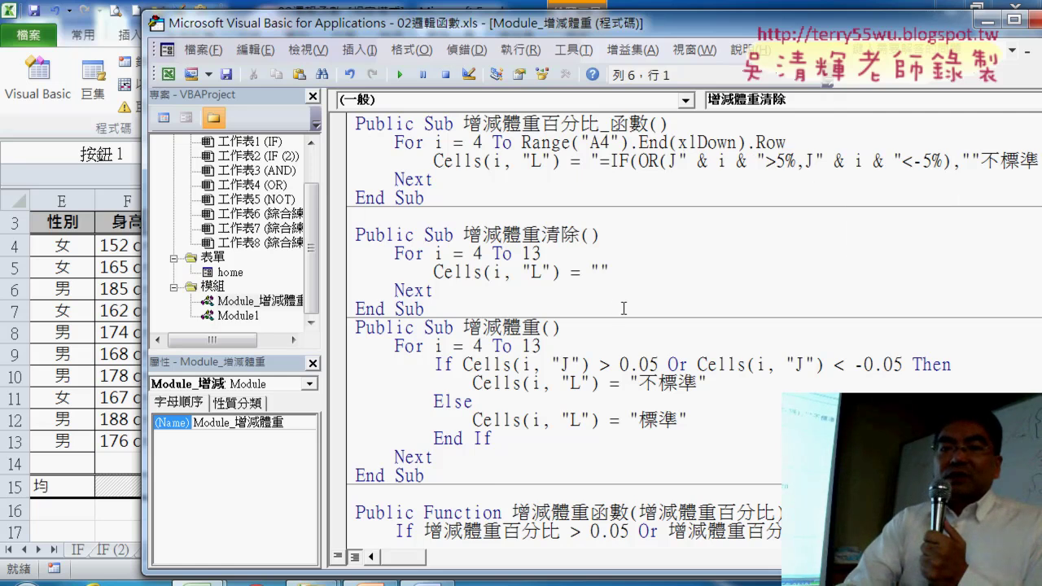
{"action": "scroll", "coordinate": [624, 308], "scroll_direction": "down", "scroll_amount": 1}
{"action": "scroll", "coordinate": [624, 308], "scroll_direction": "down", "scroll_amount": 1}
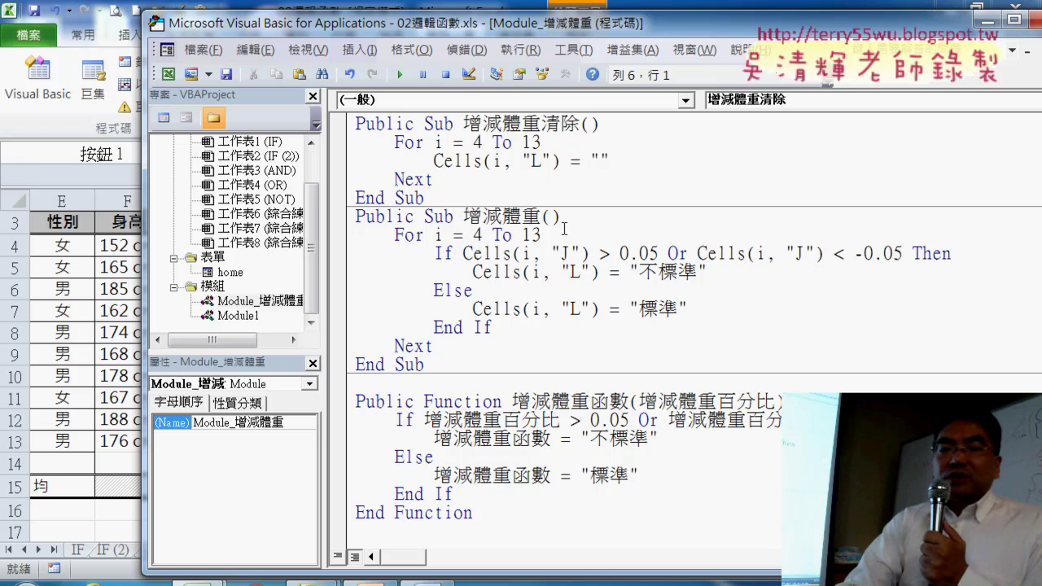
- Paste Range("A4").End(xlDown).Row over 13 in 增減體重's For line, then select its old If block
{"action": "scroll", "coordinate": [572, 230], "scroll_direction": "up", "scroll_amount": 2}
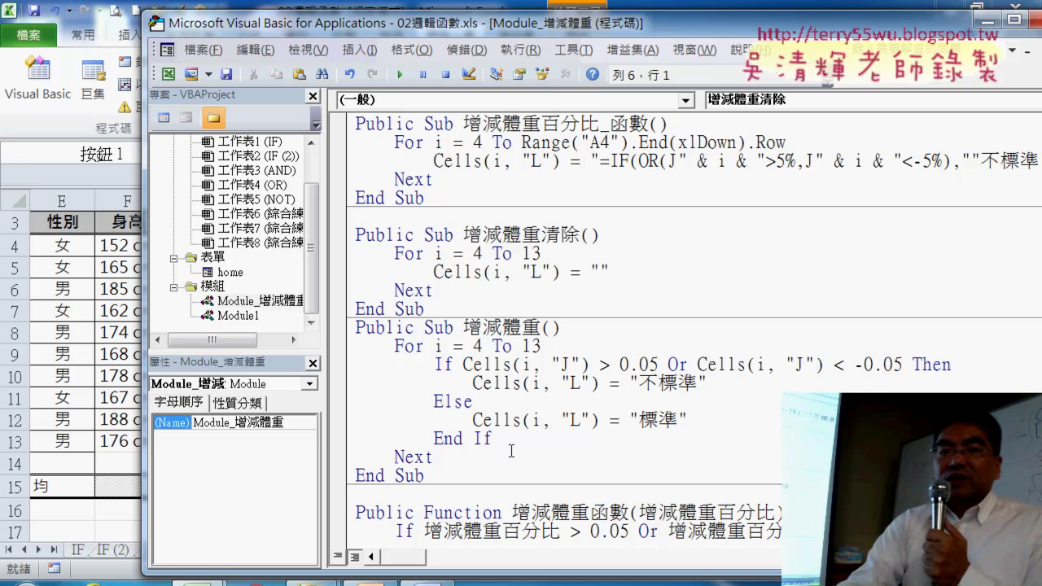
{"action": "left_click", "coordinate": [359, 50]}
{"action": "left_click", "coordinate": [472, 334]}
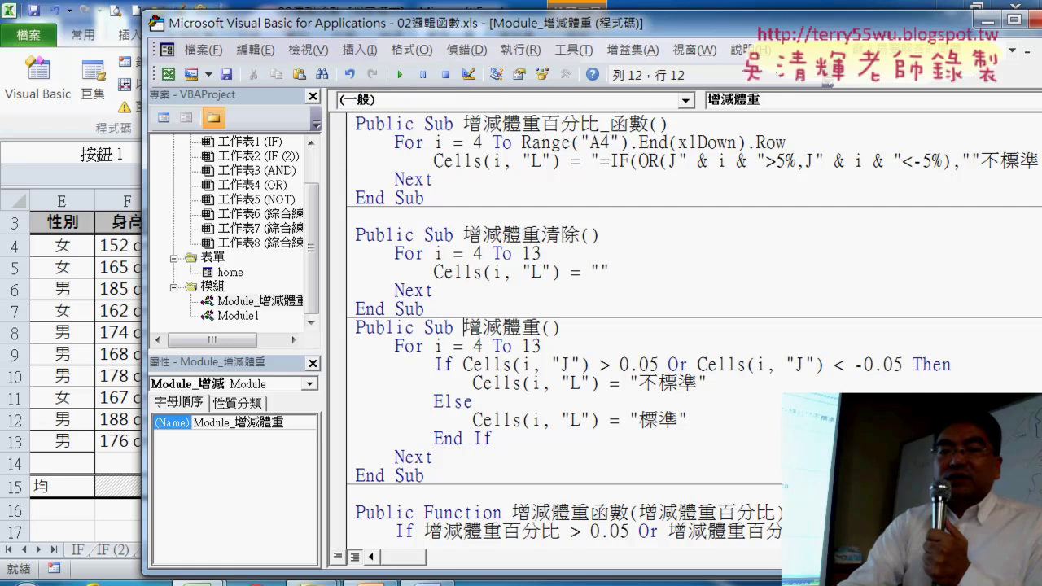
{"action": "left_click_drag", "start_coordinate": [464, 329], "coordinate": [540, 342]}
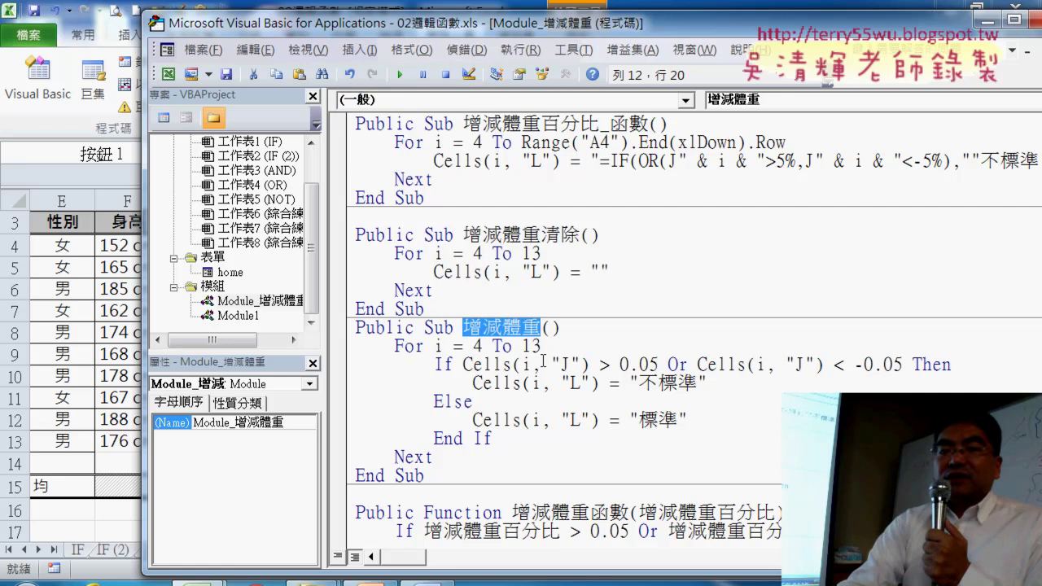
{"action": "left_click_drag", "start_coordinate": [523, 142], "coordinate": [785, 142]}
{"action": "key", "text": "ctrl+c"}
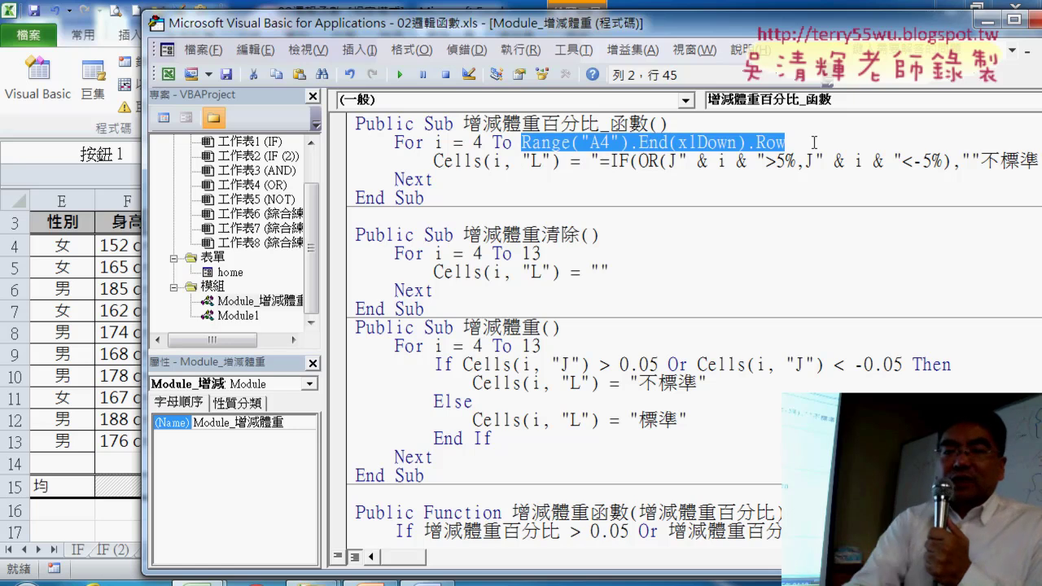
{"action": "left_click_drag", "start_coordinate": [541, 346], "coordinate": [522, 346]}
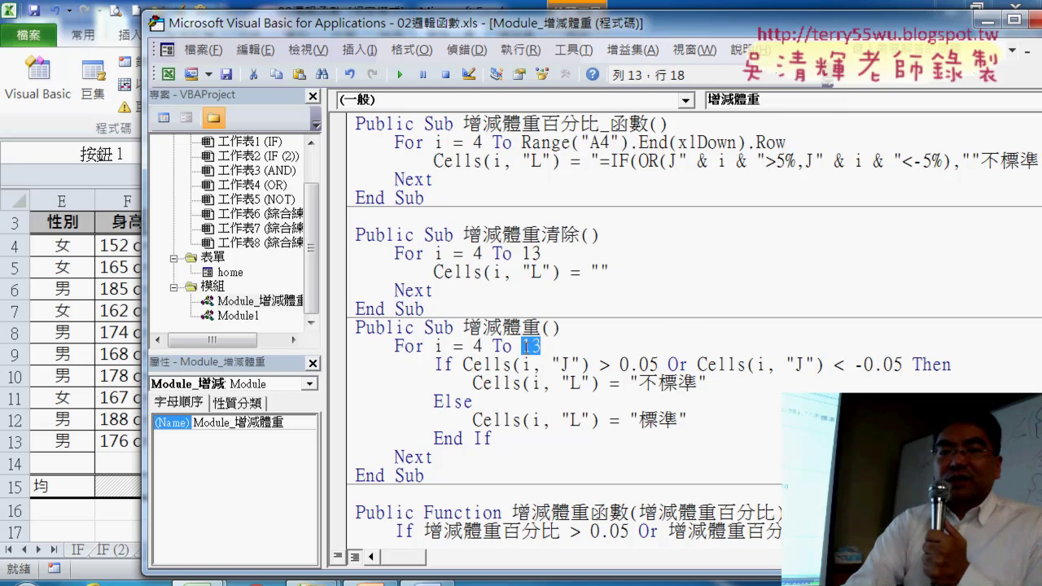
{"action": "key", "text": "ctrl+v"}
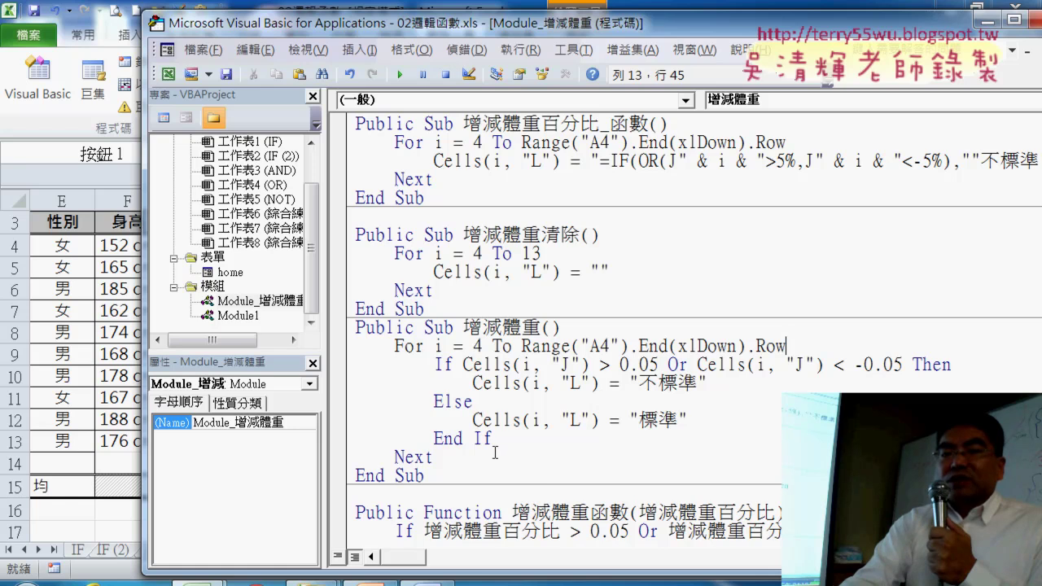
{"action": "left_click_drag", "start_coordinate": [494, 440], "coordinate": [318, 365]}
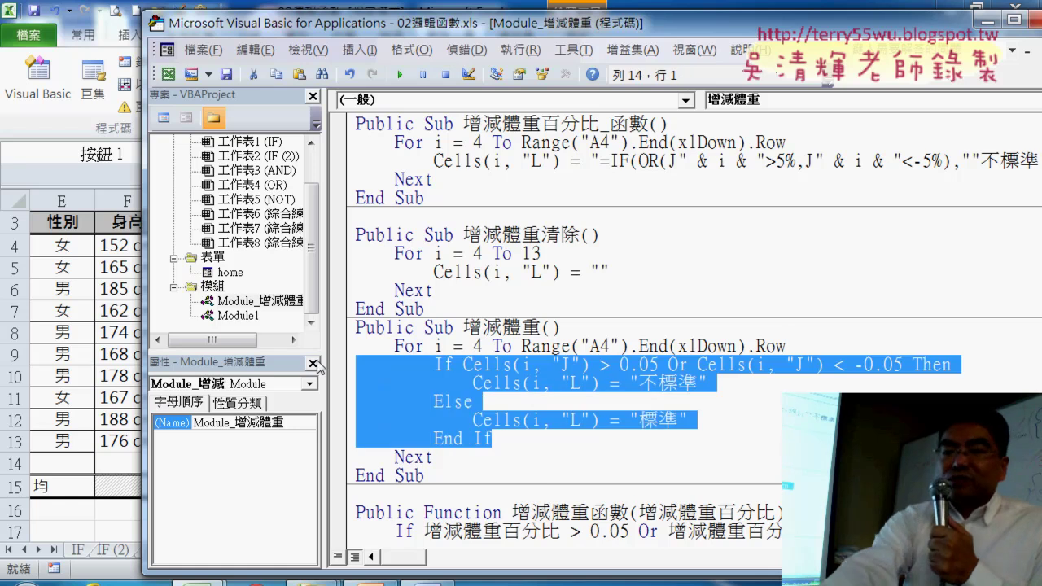
- Replace the old If block with If Cells(i,"J")>0.05 Or Cells(i,"J")<-0.05 Then
{"action": "key", "text": "Delete"}
{"action": "key", "text": "Tab"}
{"action": "key", "text": "Tab"}
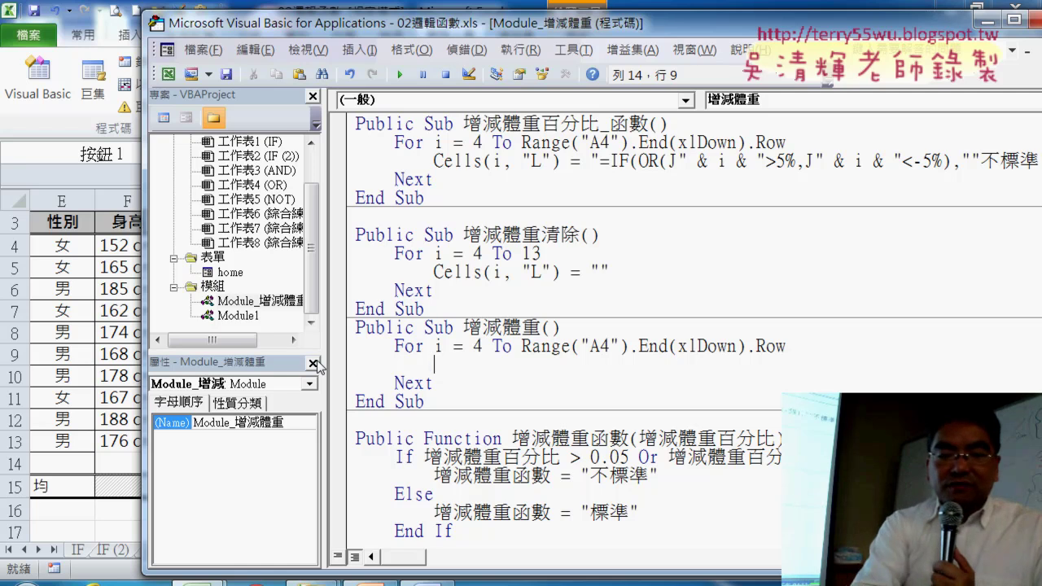
{"action": "type", "text": "if cell"}
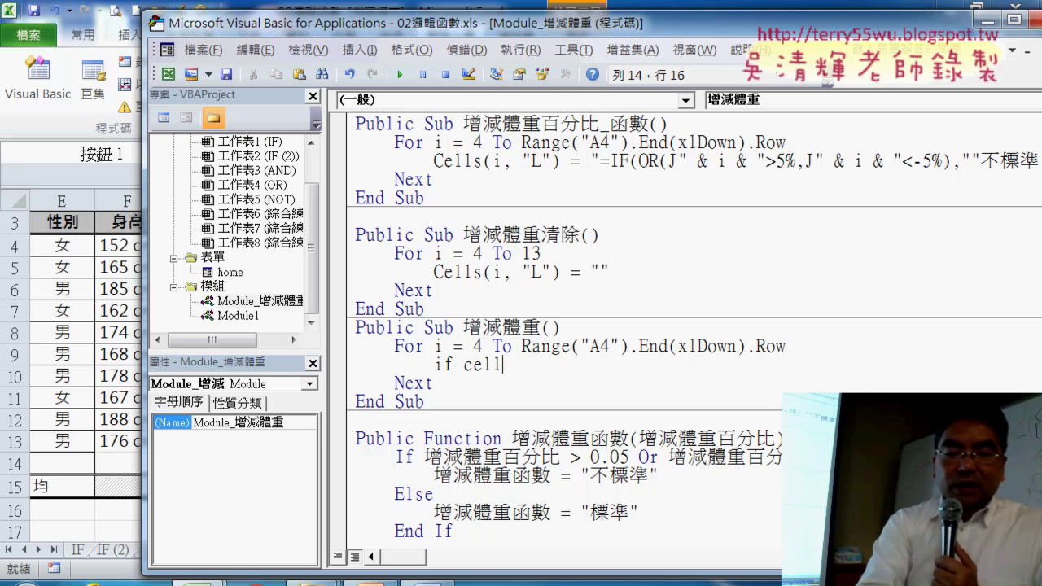
{"action": "type", "text": "s("}
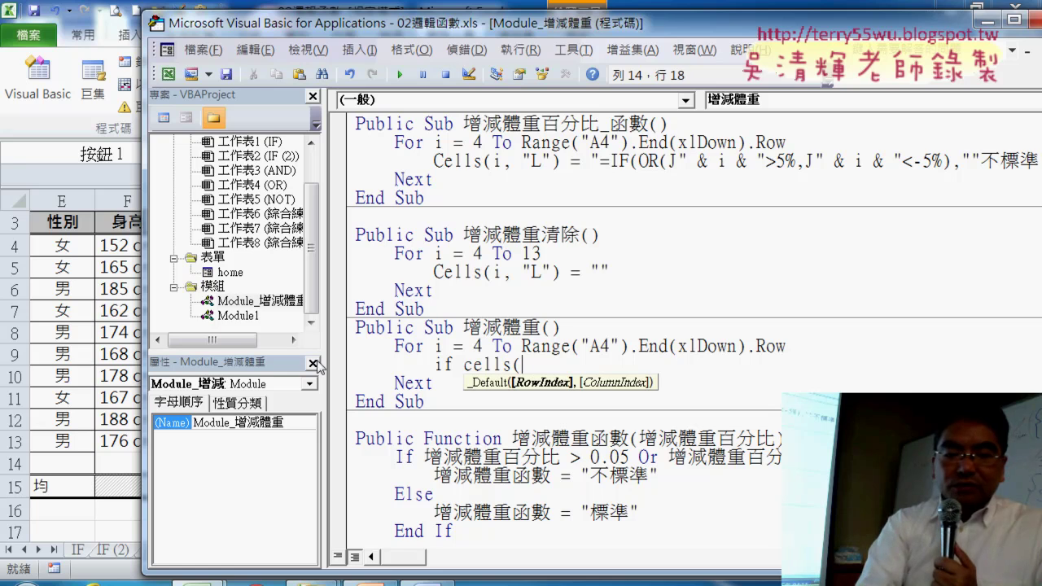
{"action": "type", "text": "i,\"J\""}
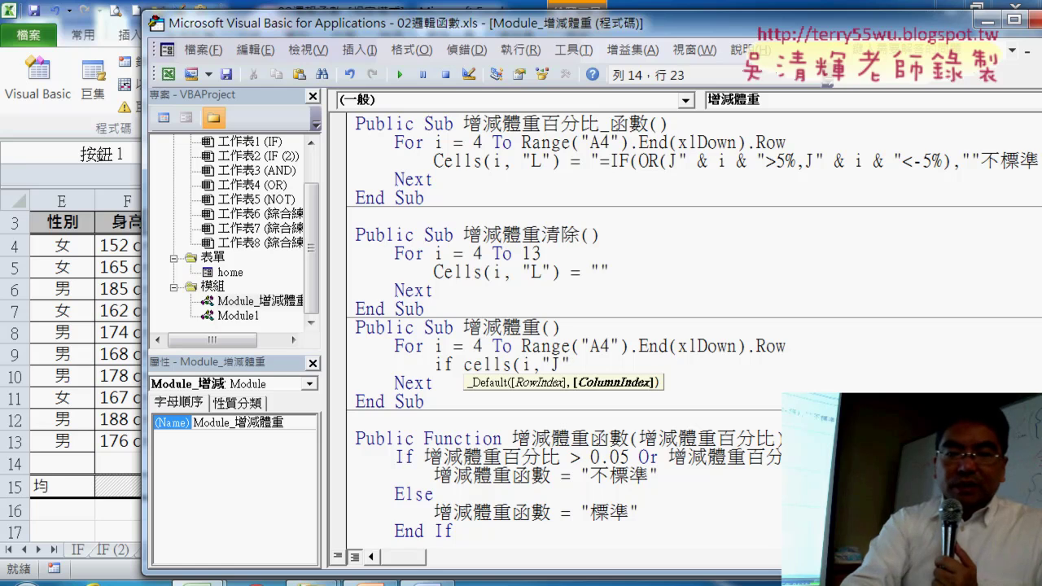
{"action": "type", "text": ")>0."}
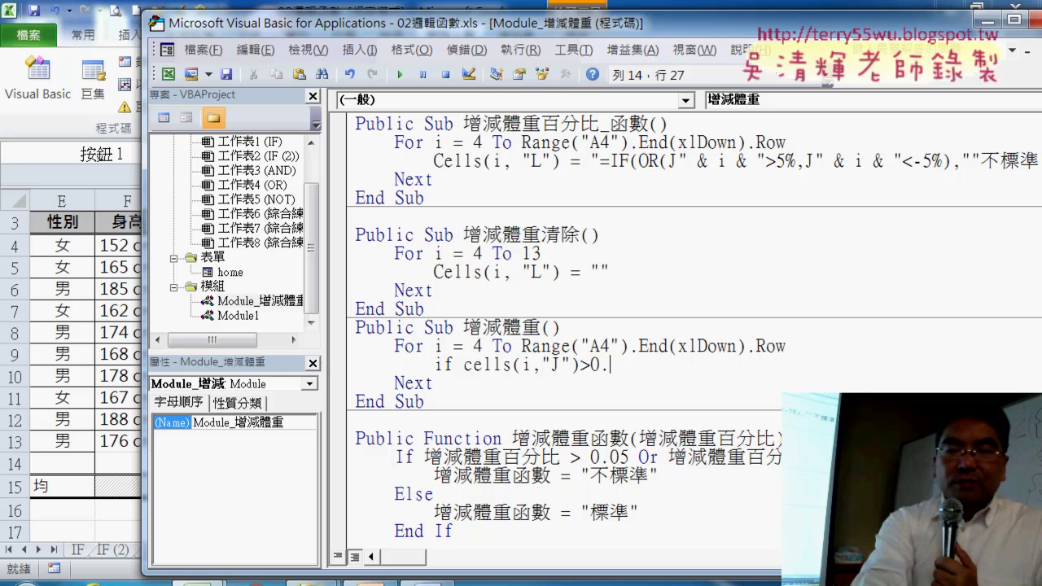
{"action": "type", "text": "05 "}
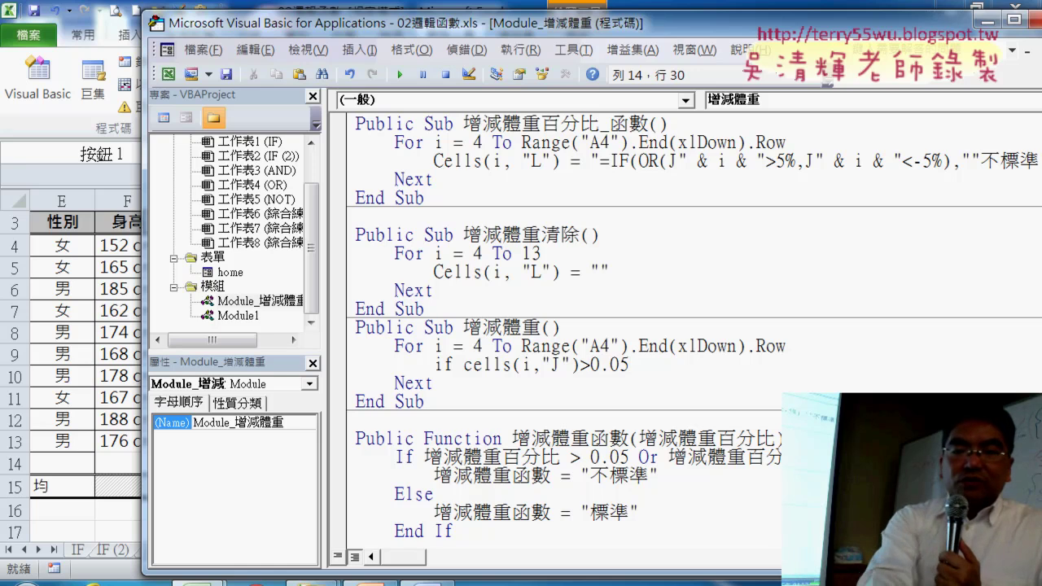
{"action": "type", "text": "or"}
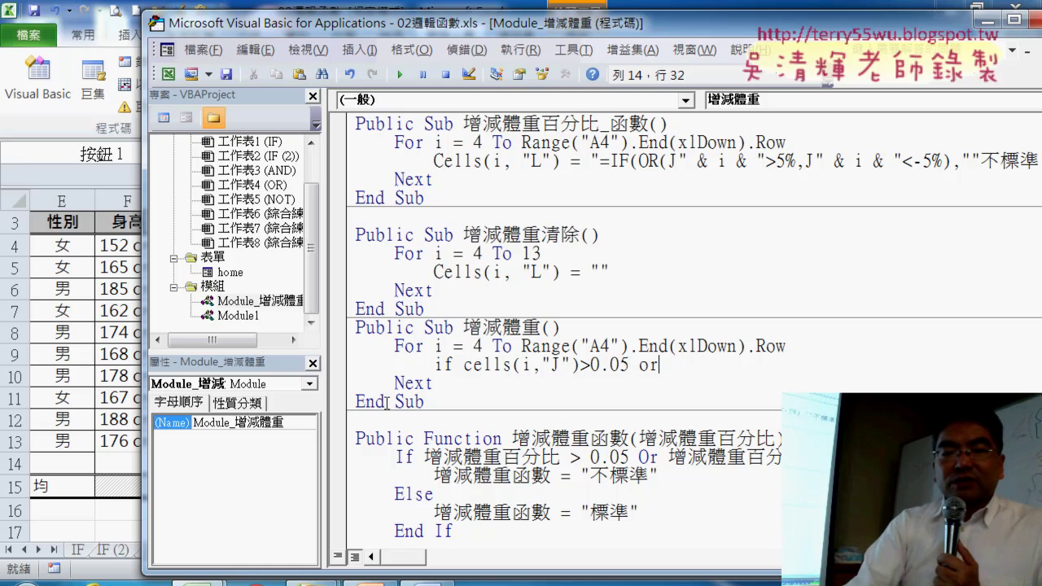
{"action": "mouse_move", "coordinate": [456, 361]}
{"action": "left_mouse_down"}
{"action": "mouse_move", "coordinate": [633, 374]}
{"action": "mouse_move", "coordinate": [461, 365]}
{"action": "left_mouse_up"}
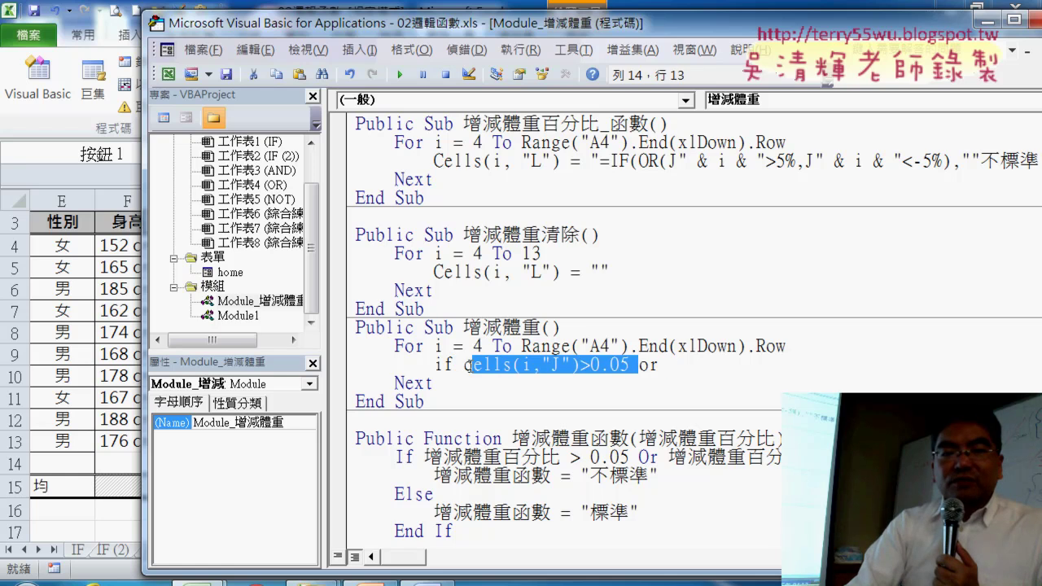
{"action": "mouse_move", "coordinate": [530, 365]}
{"action": "left_mouse_down"}
{"action": "mouse_move", "coordinate": [657, 377]}
{"action": "mouse_move", "coordinate": [681, 366]}
{"action": "left_mouse_up"}
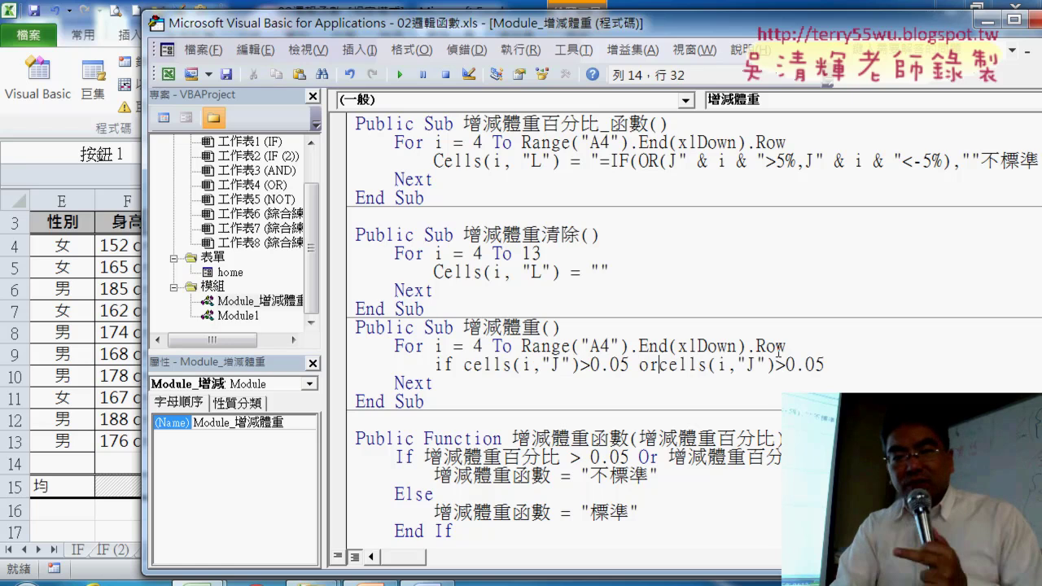
{"action": "double_click", "coordinate": [789, 365]}
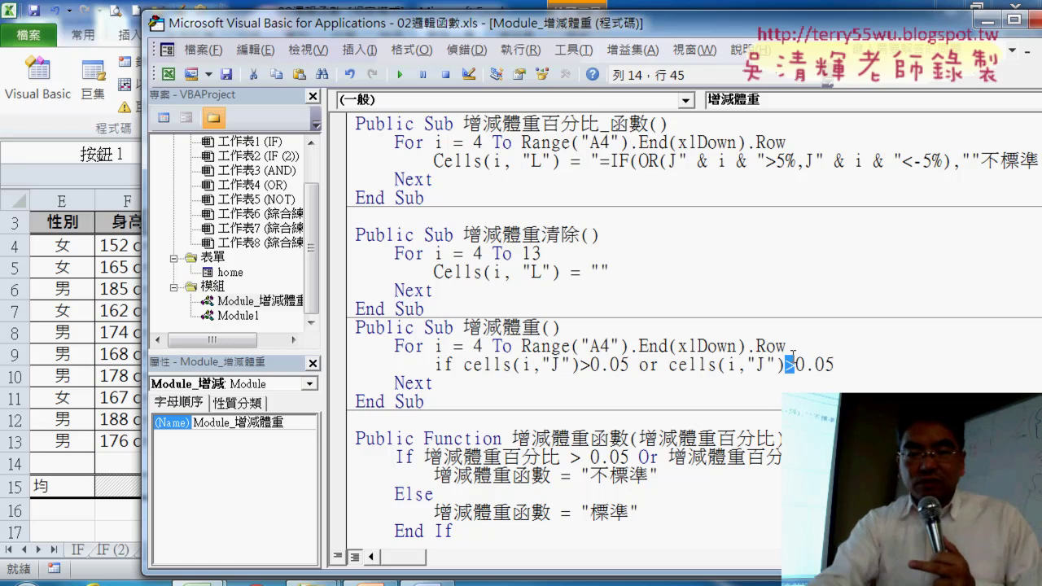
{"action": "type", "text": "<-"}
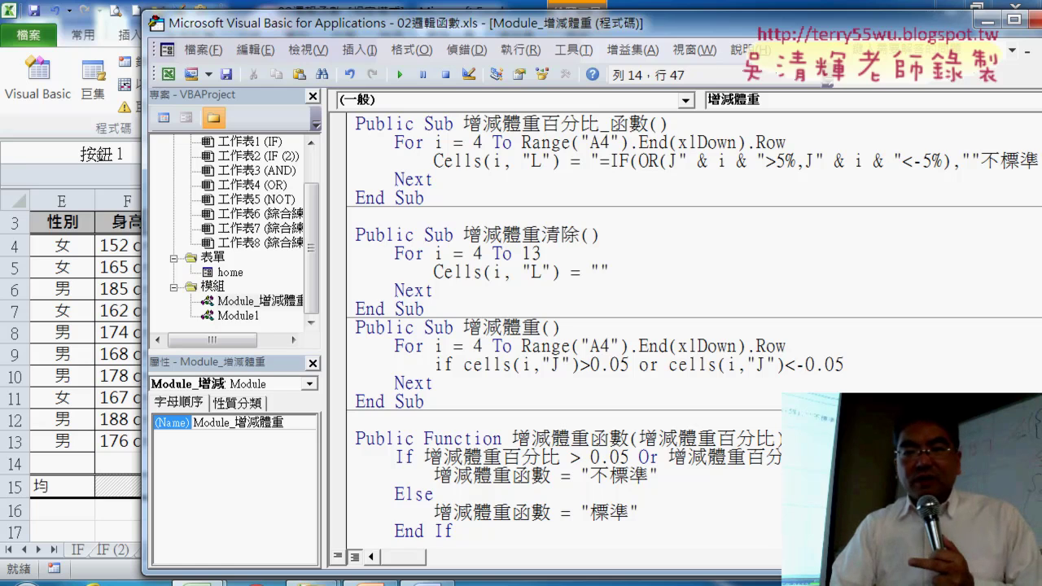
{"action": "left_click", "coordinate": [920, 363]}
{"action": "type", "text": "t"}
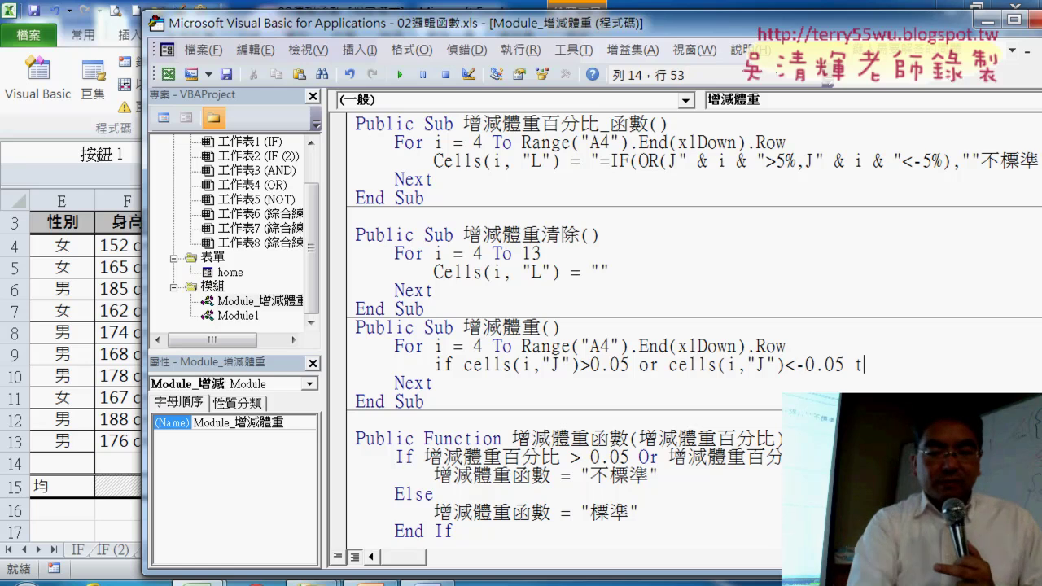
{"action": "type", "text": "hen"}
- Add the Else and End If lines under the new If condition
{"action": "key", "text": "Return"}
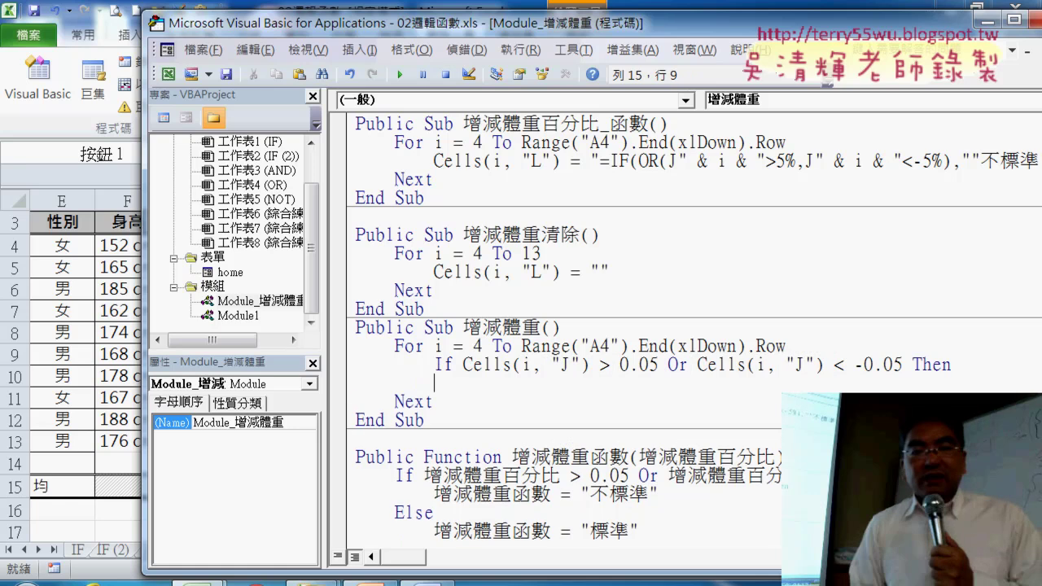
{"action": "key", "text": "Return"}
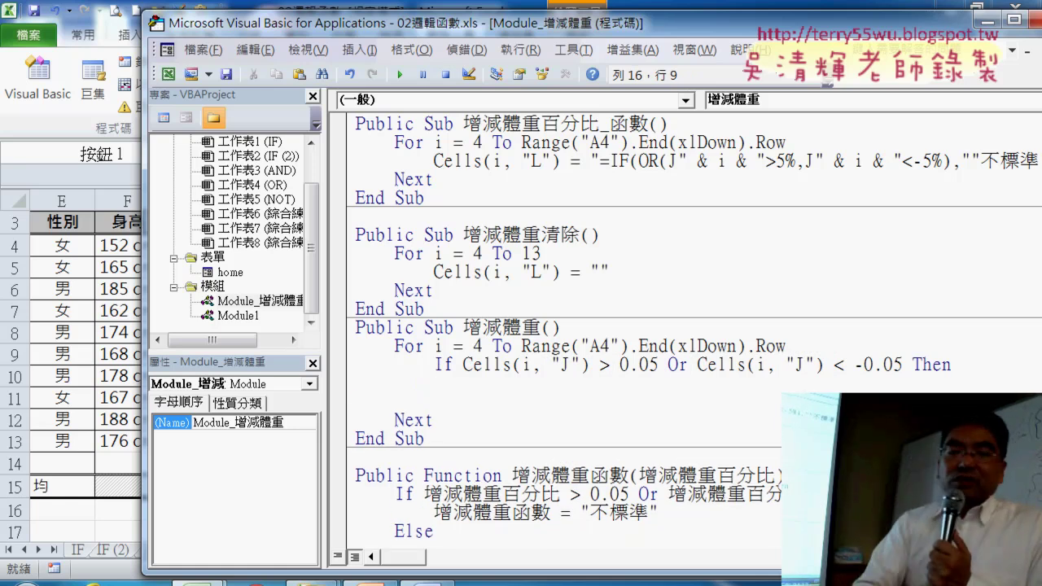
{"action": "type", "text": "e"}
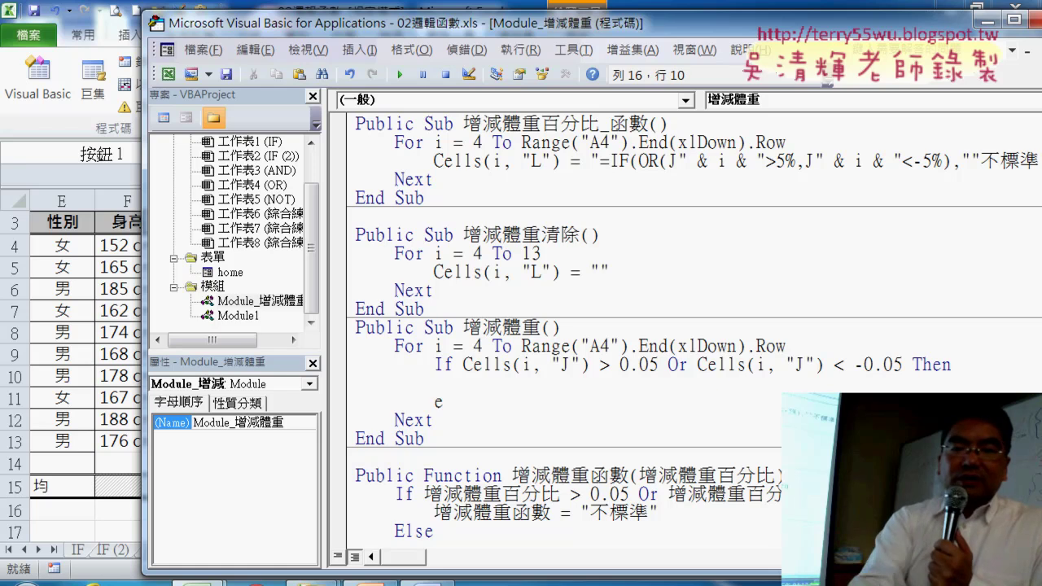
{"action": "type", "text": "lse"}
{"action": "key", "text": "Return"}
{"action": "key", "text": "Return"}
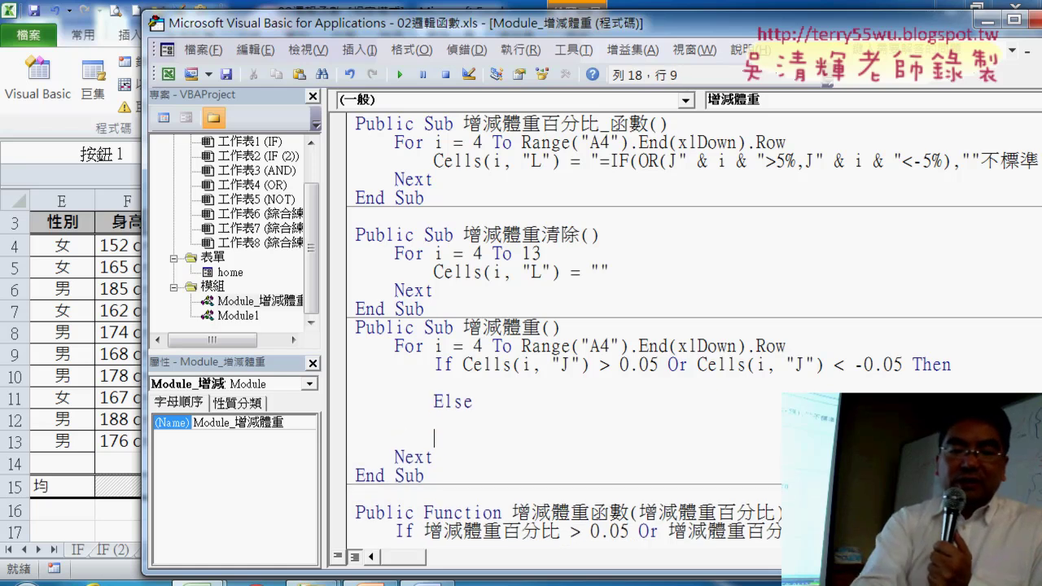
{"action": "type", "text": "end"}
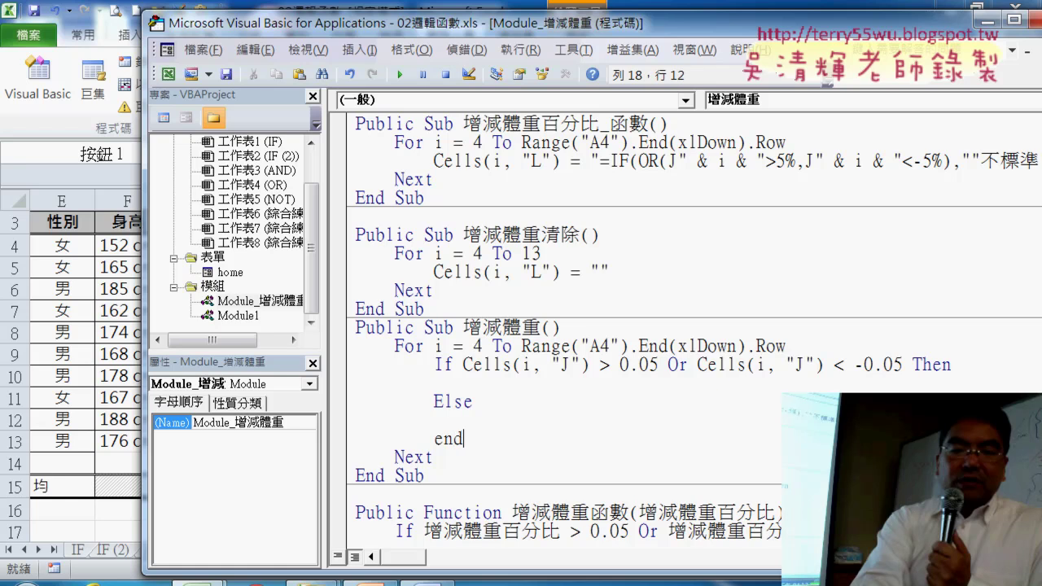
{"action": "type", "text": " if"}
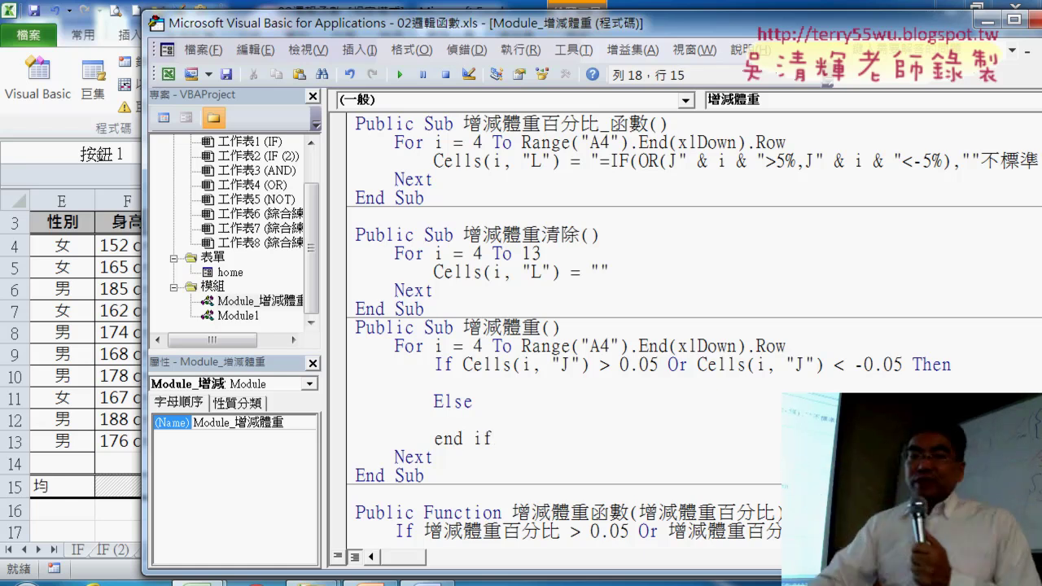
{"action": "left_click", "coordinate": [569, 386]}
{"action": "key", "text": "Tab"}
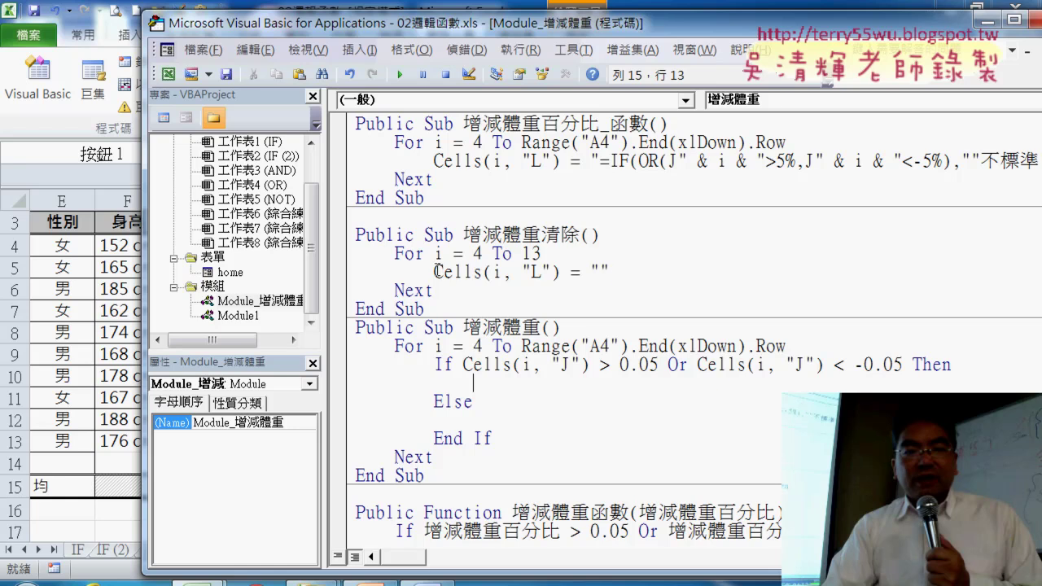
- Under Then, add the column L assignment that writes "不標準"
{"action": "left_click_drag", "start_coordinate": [434, 272], "coordinate": [609, 271]}
{"action": "key", "text": "ctrl+c"}
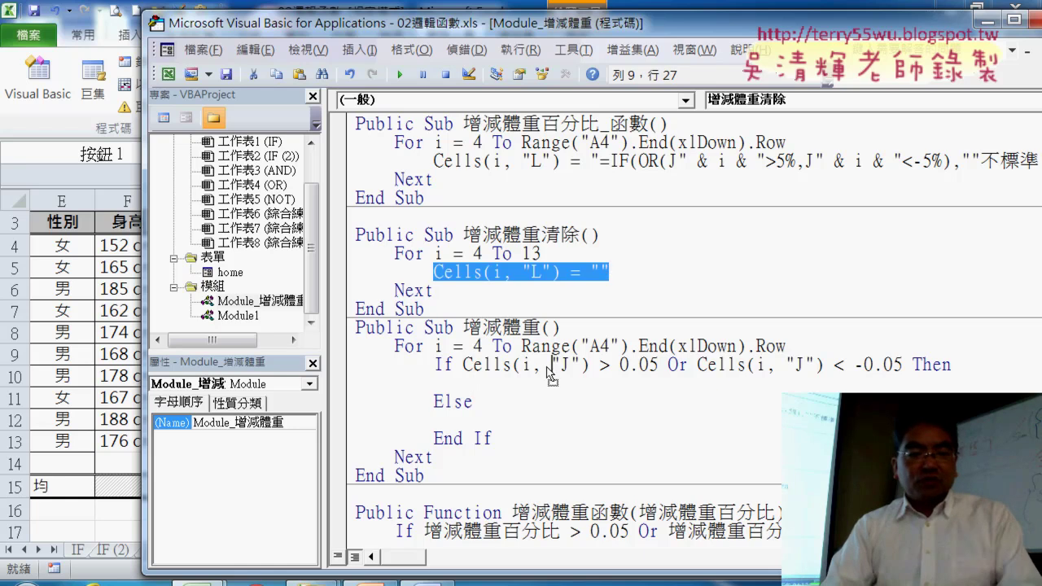
{"action": "left_click", "coordinate": [537, 383]}
{"action": "key", "text": "ctrl+v"}
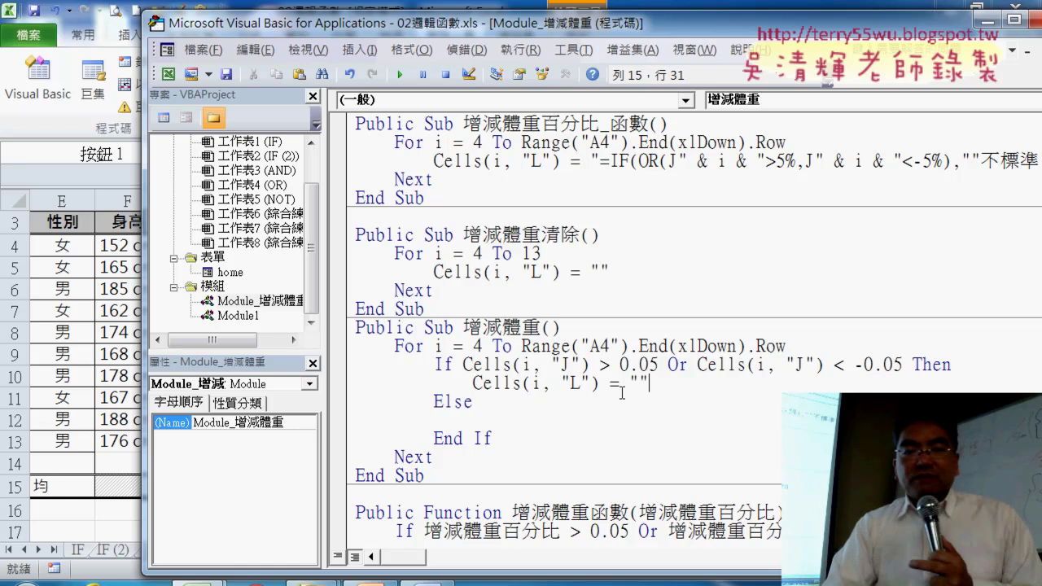
{"action": "left_click", "coordinate": [641, 379]}
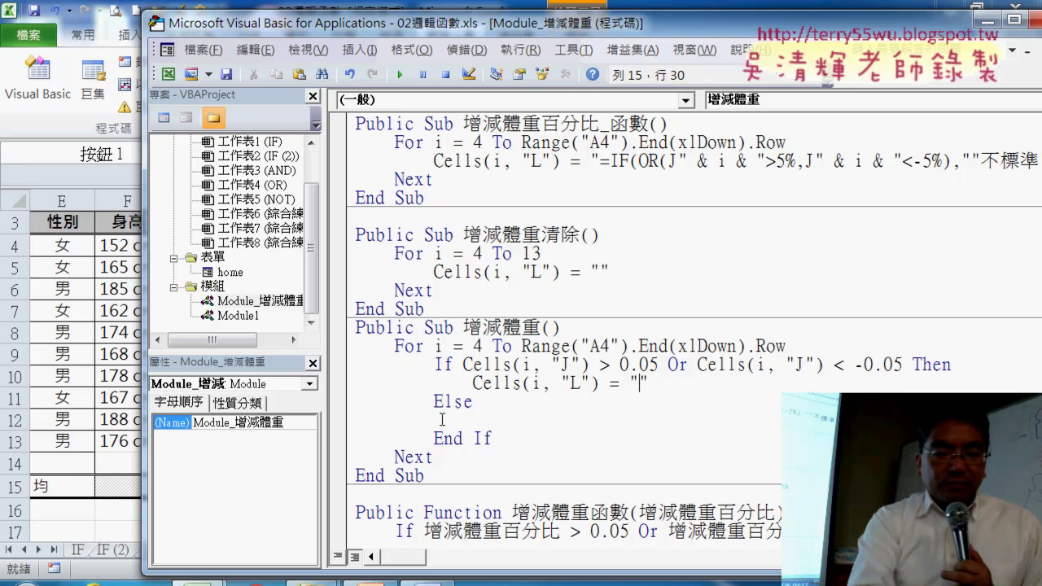
{"action": "type", "text": "ㄅㄨ"}
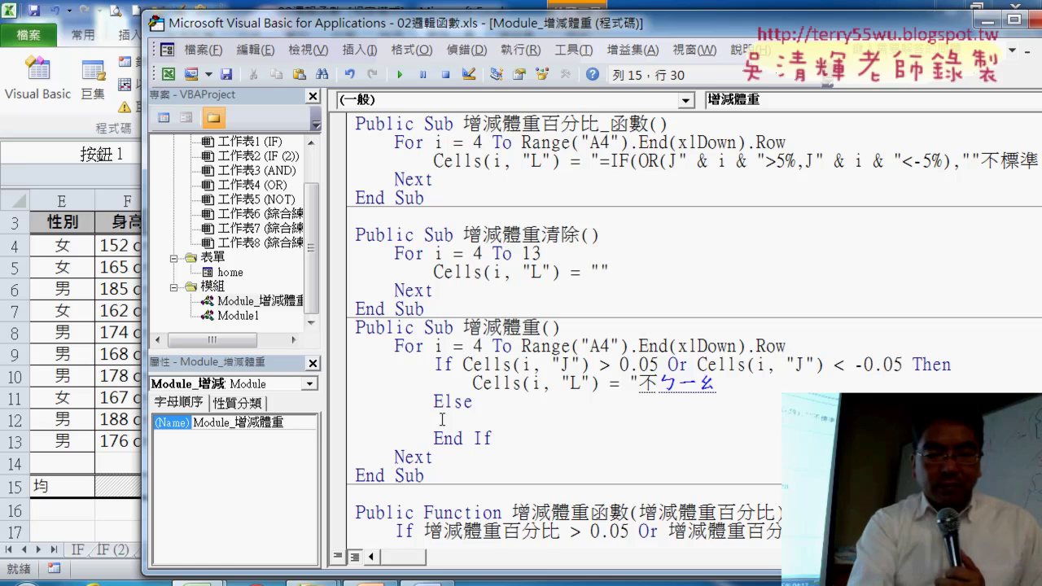
{"action": "key", "text": "space"}
{"action": "type", "text": "3"}
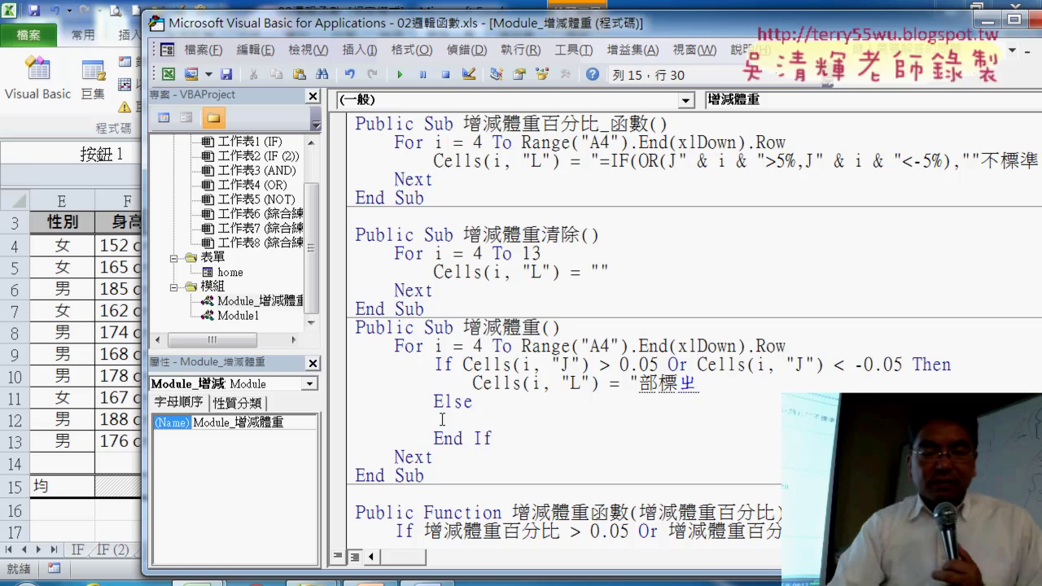
{"action": "type", "text": "\""}
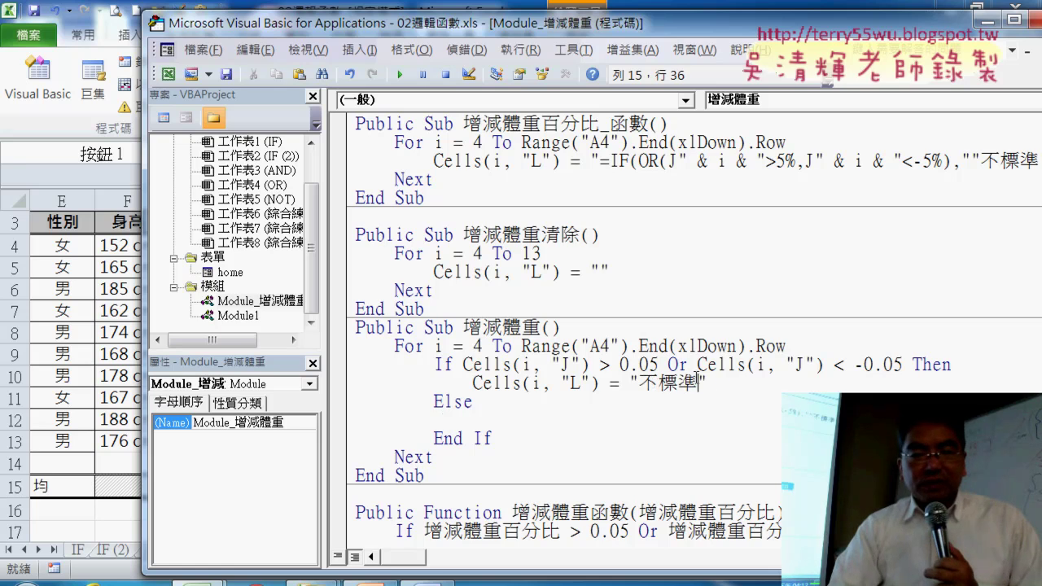
- Copy the assignment into the Else branch and change it to write "標準"
{"action": "left_click_drag", "start_coordinate": [698, 381], "coordinate": [439, 382]}
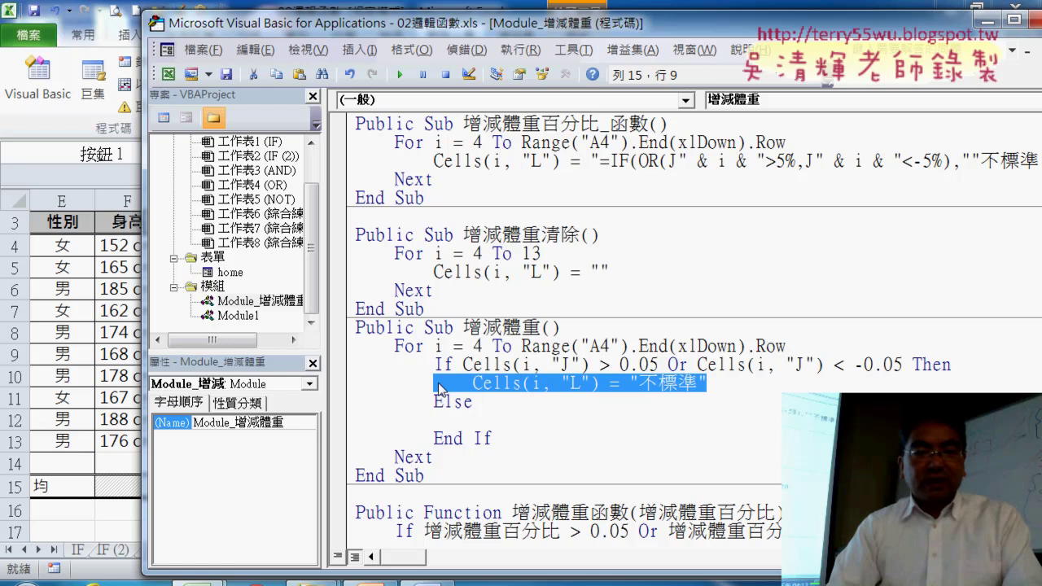
{"action": "key", "text": "ctrl+c"}
{"action": "left_click", "coordinate": [442, 421]}
{"action": "key", "text": "ctrl+v"}
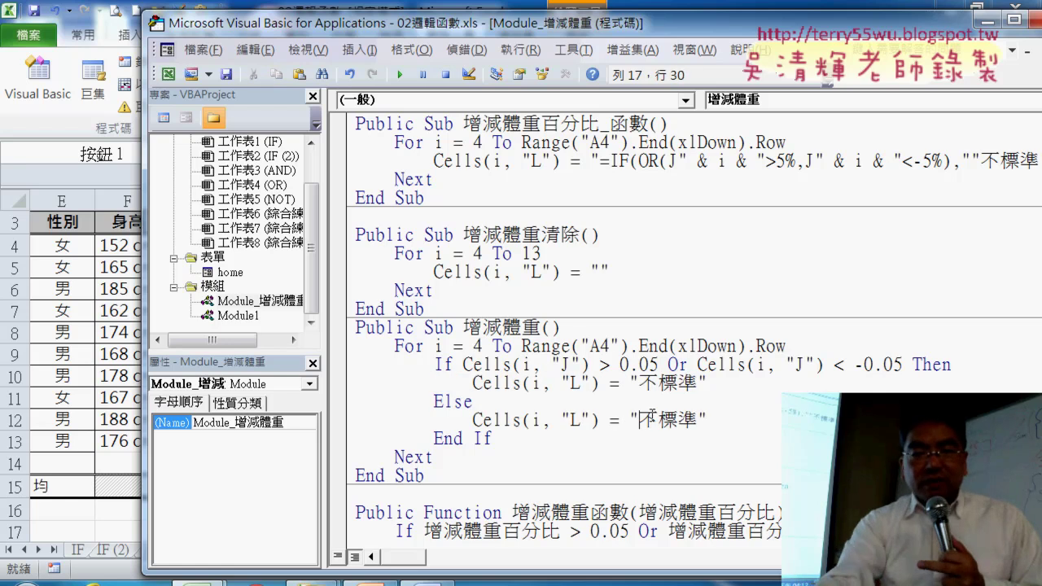
{"action": "left_click_drag", "start_coordinate": [638, 419], "coordinate": [658, 419]}
{"action": "key", "text": "Delete"}
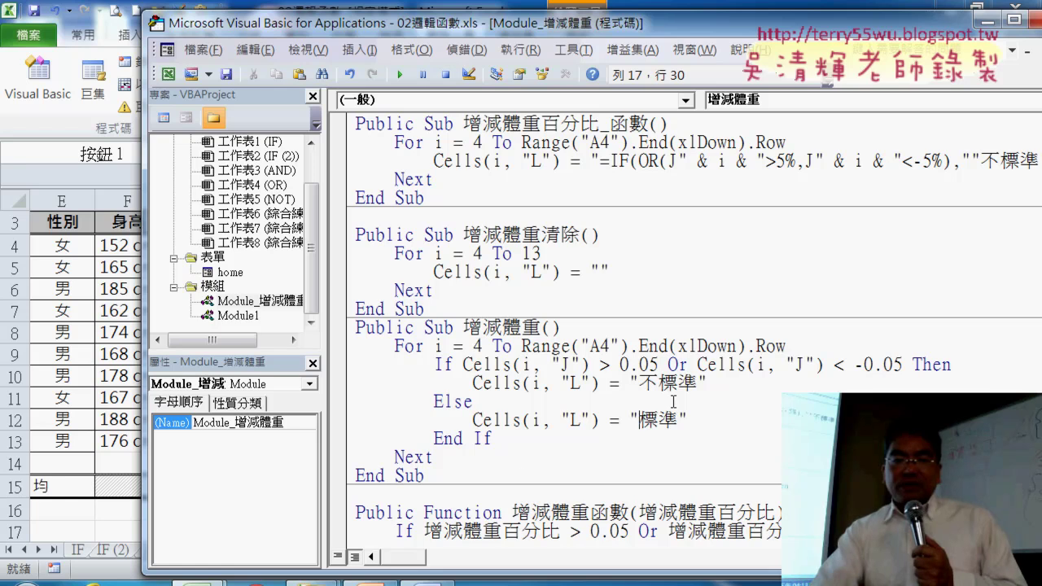
- Remove the blank line above the function and return to the worksheet, deselecting the macro button
{"action": "left_click", "coordinate": [416, 512]}
{"action": "left_click", "coordinate": [411, 494]}
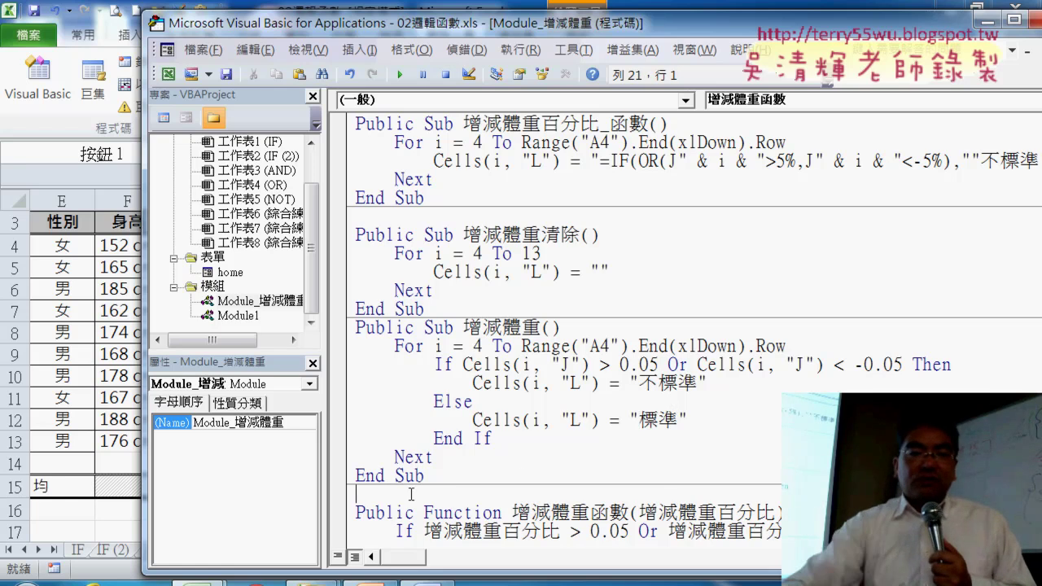
{"action": "key", "text": "Delete"}
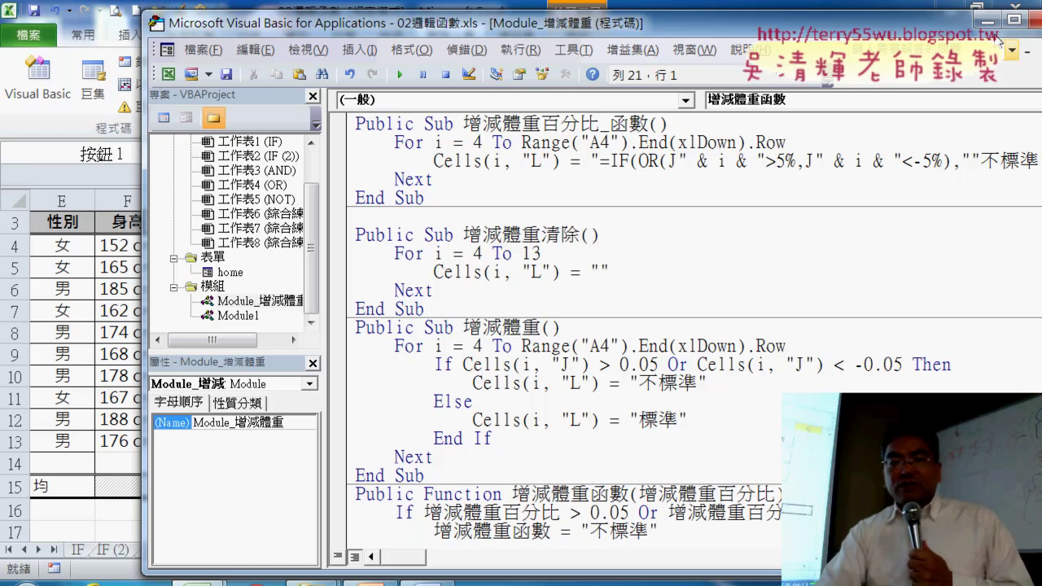
{"action": "key", "text": "alt+F11"}
{"action": "left_click", "coordinate": [869, 289]}
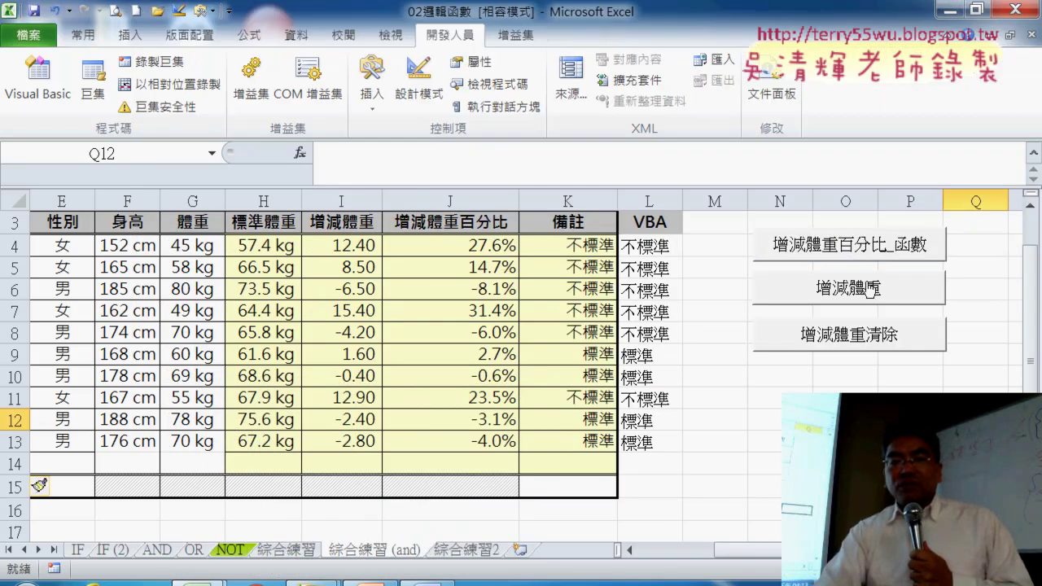
- Test the 增減體重清除, 增減體重百分比_函數 and 增減體重 buttons, checking results in L4–L9
{"action": "left_click", "coordinate": [851, 348]}
{"action": "left_click", "coordinate": [856, 252]}
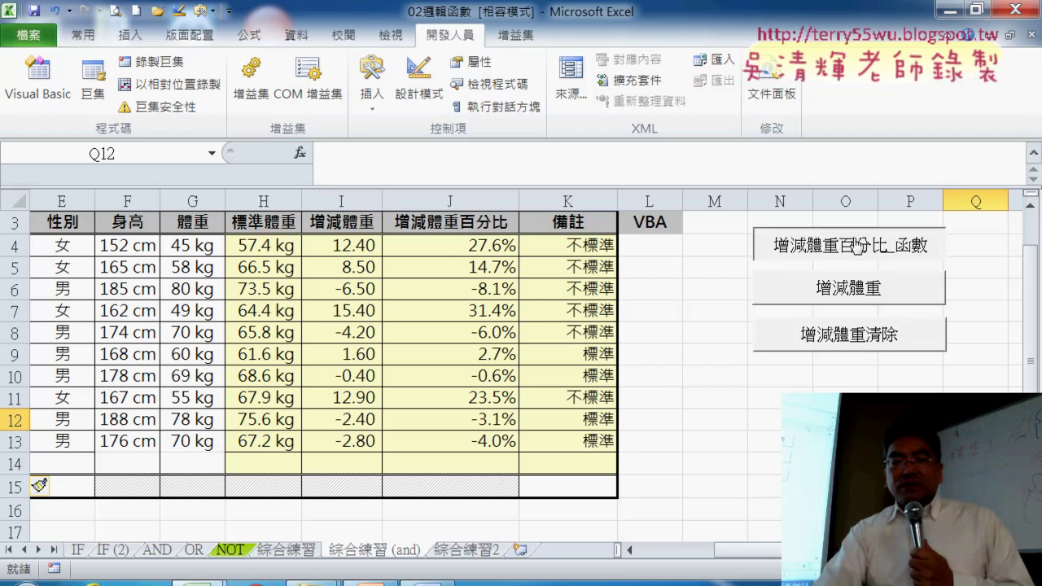
{"action": "left_click", "coordinate": [656, 246]}
{"action": "left_click", "coordinate": [871, 300]}
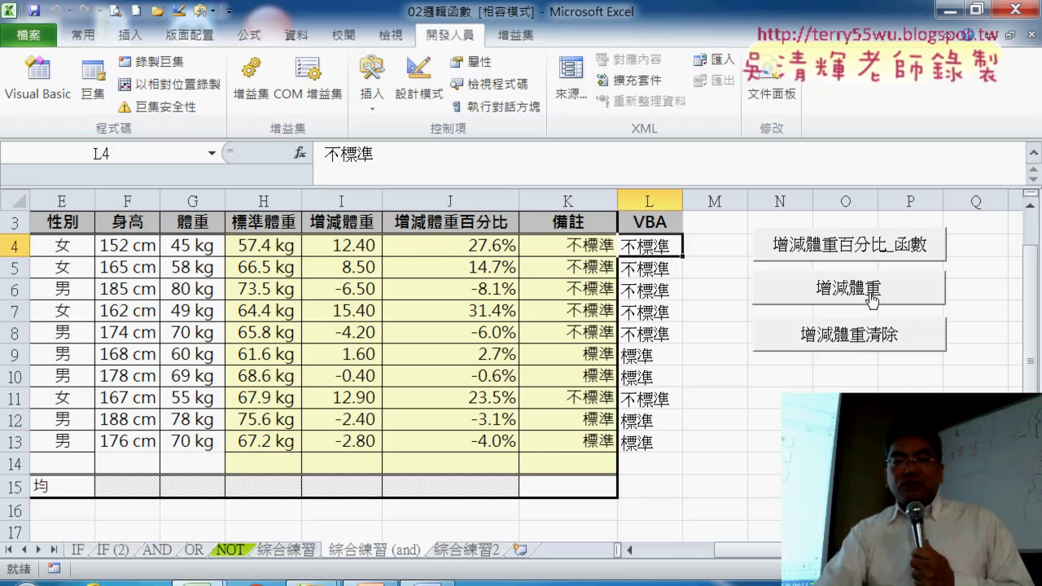
{"action": "left_click", "coordinate": [622, 267]}
{"action": "left_click", "coordinate": [627, 244]}
{"action": "left_click", "coordinate": [642, 267]}
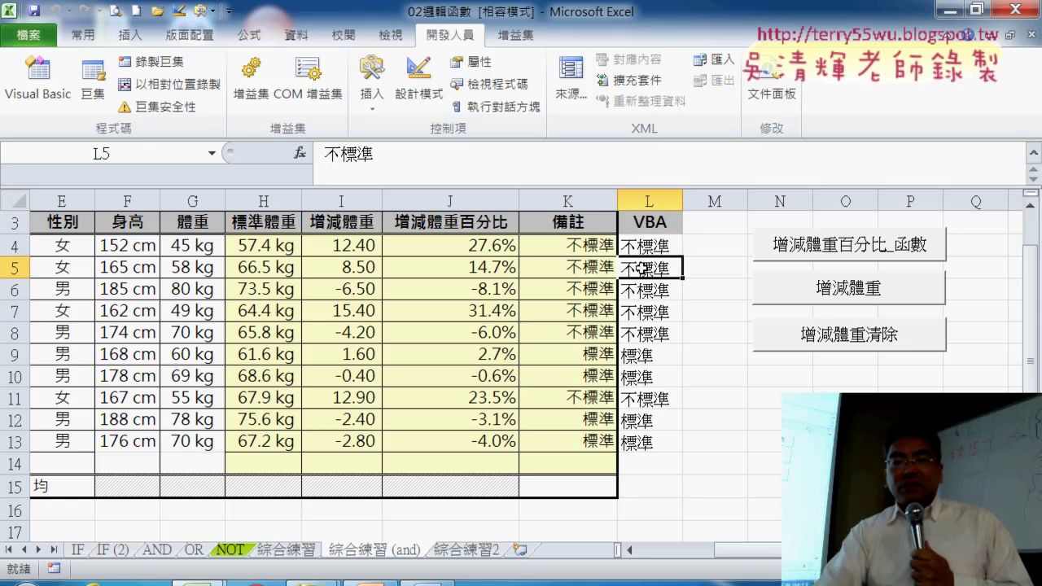
{"action": "left_click", "coordinate": [645, 290]}
{"action": "left_click", "coordinate": [644, 313]}
{"action": "left_click", "coordinate": [648, 348]}
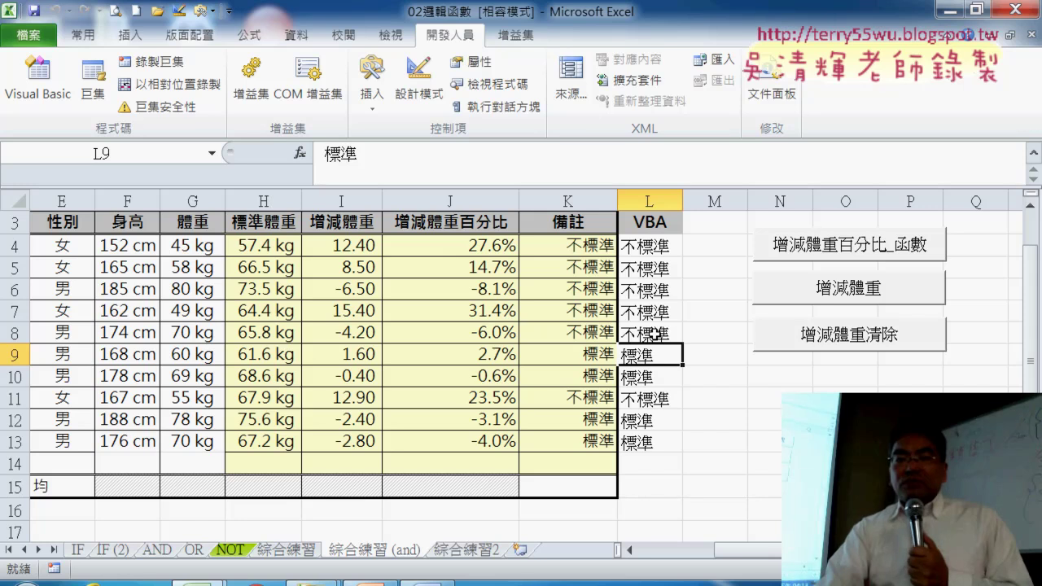
- Clear column L again and start inserting a function into cell L4
{"action": "left_click", "coordinate": [809, 328]}
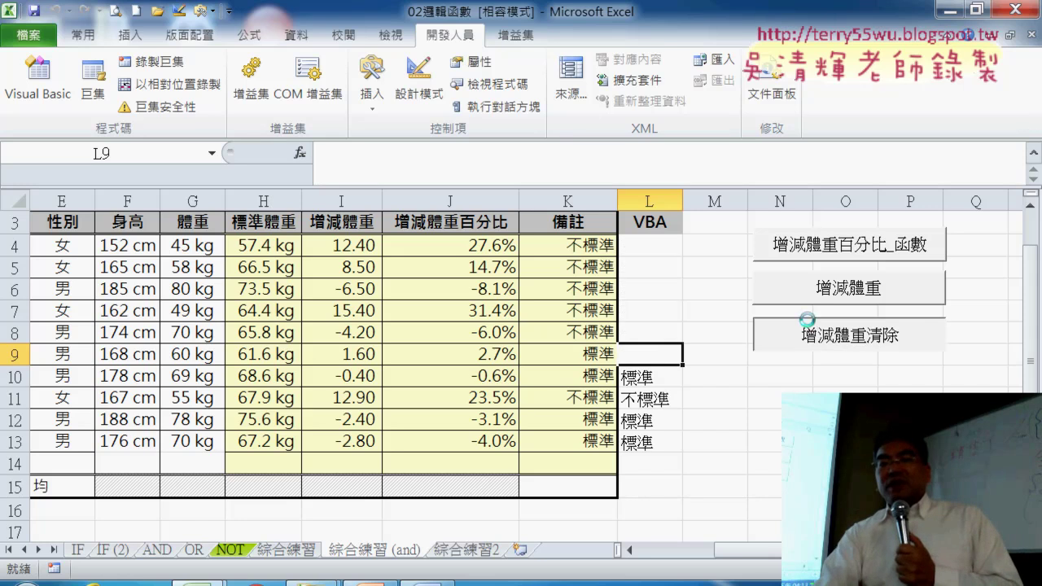
{"action": "left_click", "coordinate": [648, 236]}
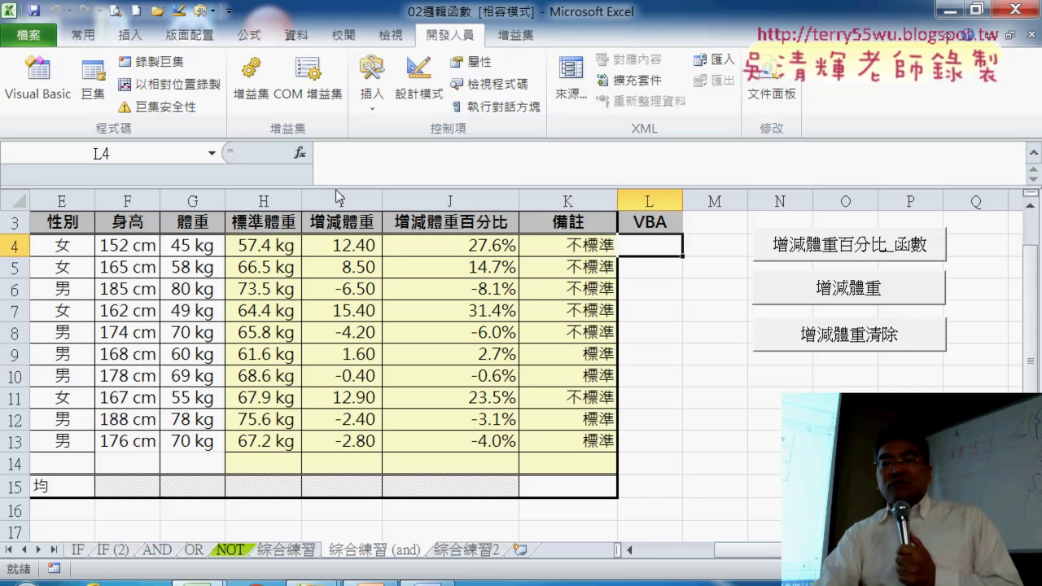
{"action": "left_click", "coordinate": [300, 153]}
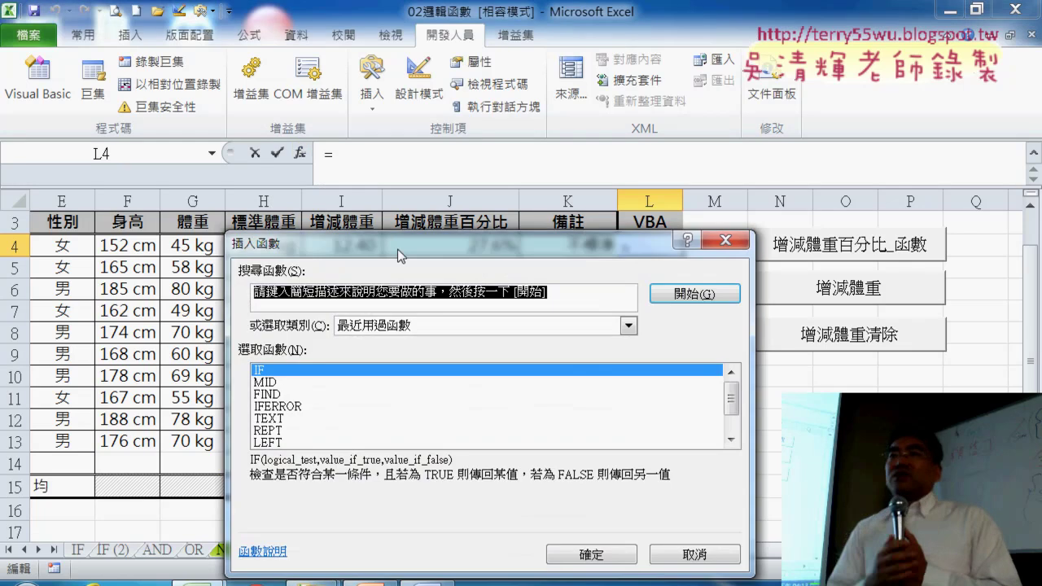
- Choose 增減體重函數 from the 使用者定義 function category and confirm
{"action": "left_click_drag", "start_coordinate": [397, 249], "coordinate": [377, 99]}
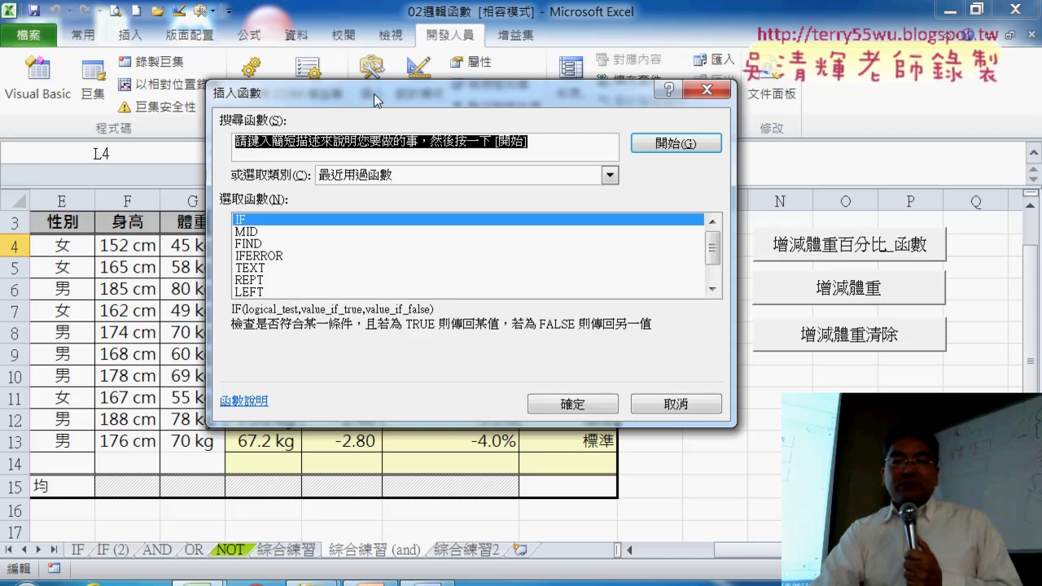
{"action": "left_click", "coordinate": [403, 176]}
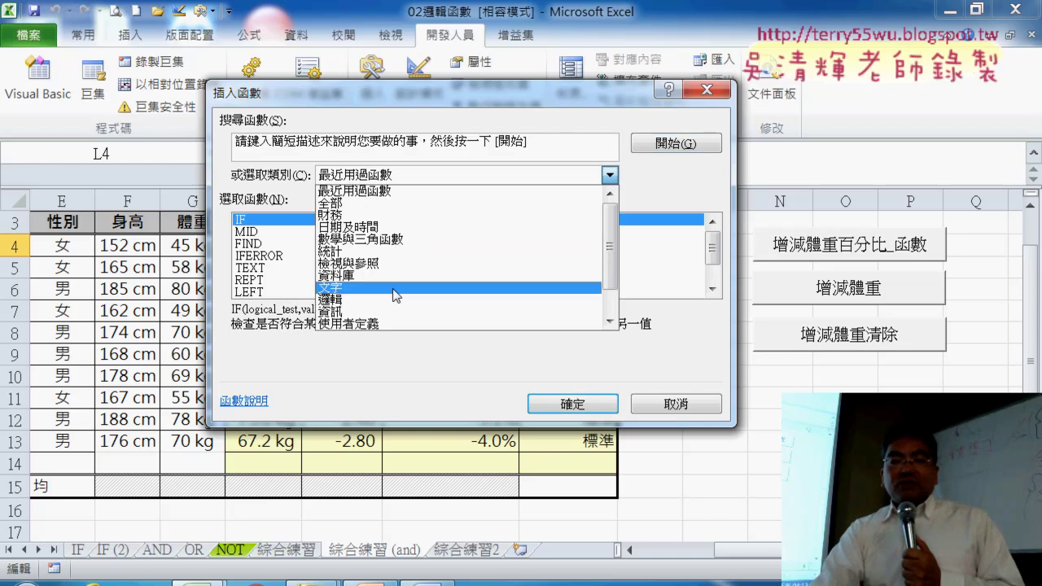
{"action": "left_click", "coordinate": [382, 324]}
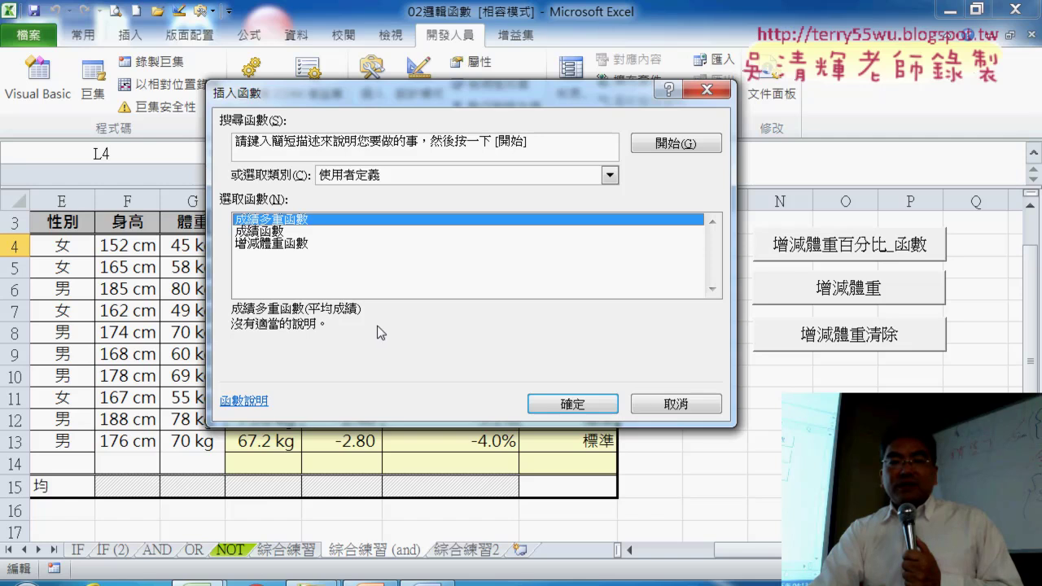
{"action": "left_click", "coordinate": [290, 243]}
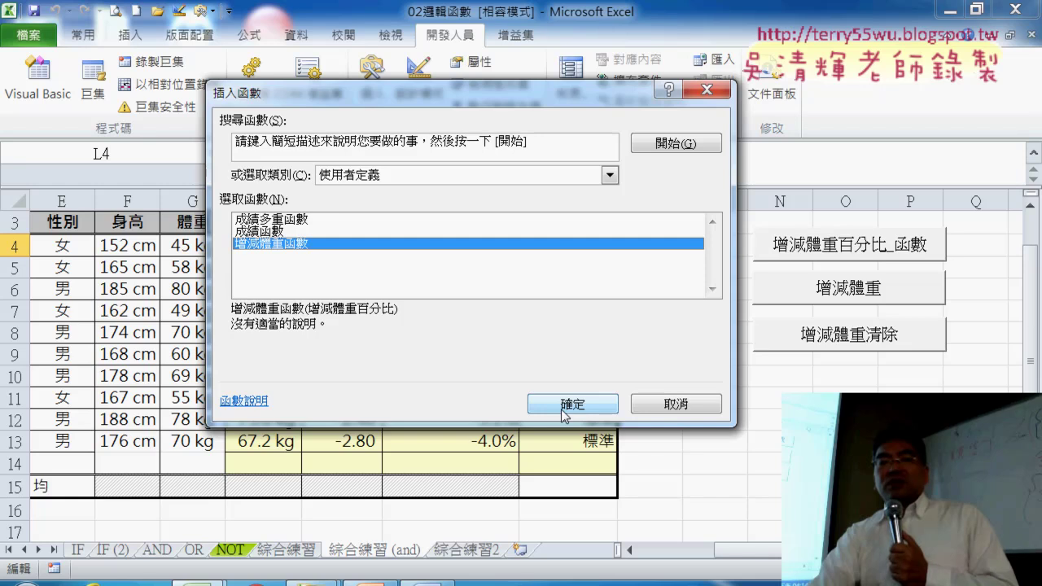
{"action": "left_click", "coordinate": [565, 413]}
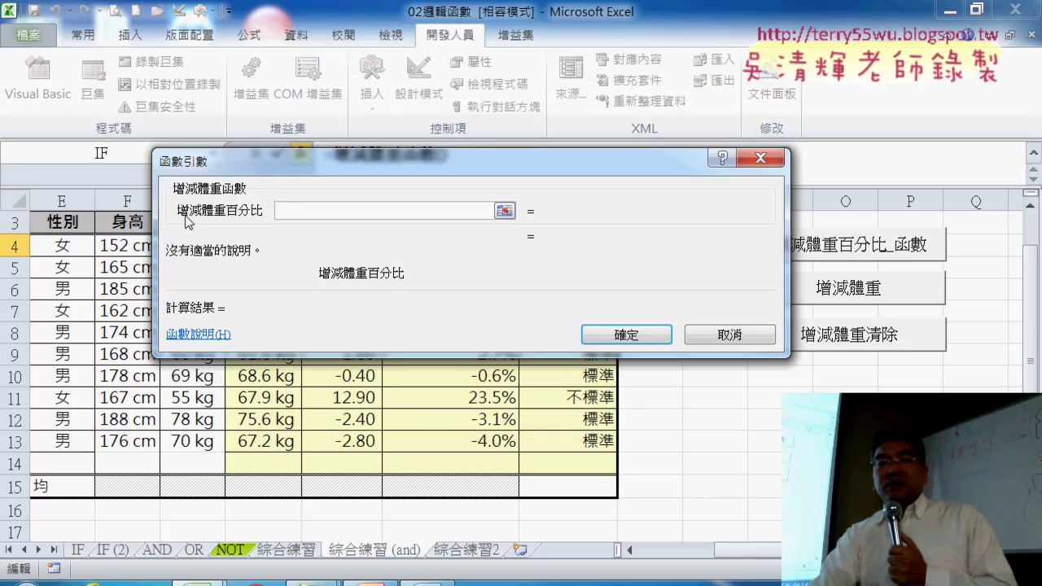
- Enter =增減體重函數(J4) in L4, fill it down to L13, then delete the results
{"action": "left_click_drag", "start_coordinate": [268, 165], "coordinate": [324, 338]}
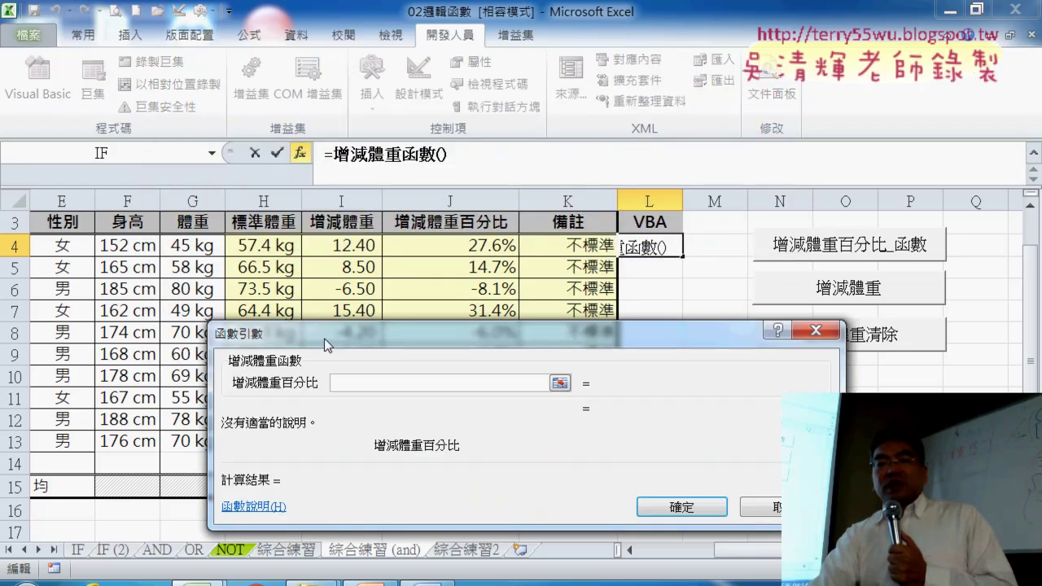
{"action": "left_click", "coordinate": [466, 248]}
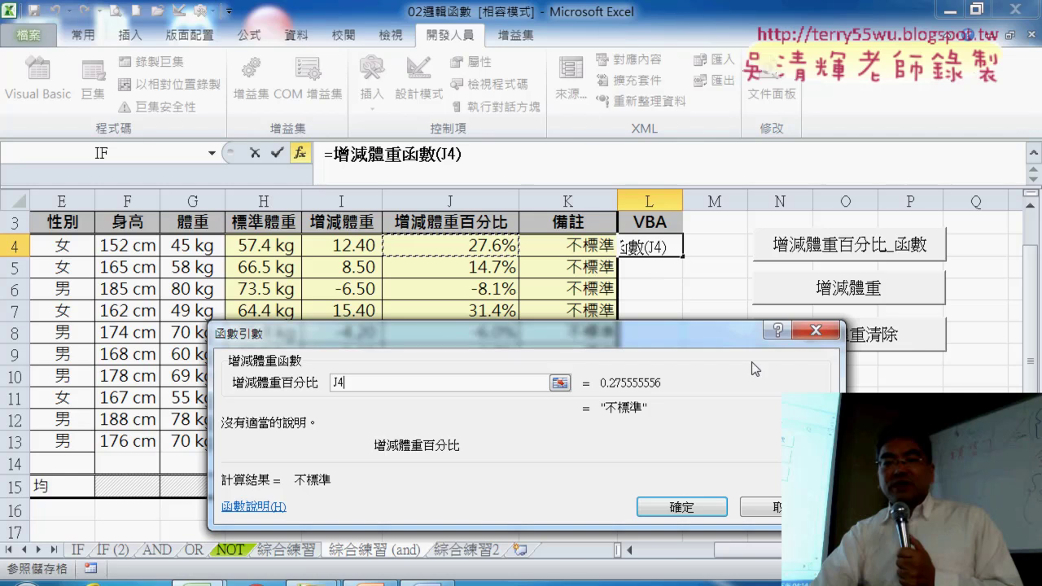
{"action": "left_click", "coordinate": [681, 506]}
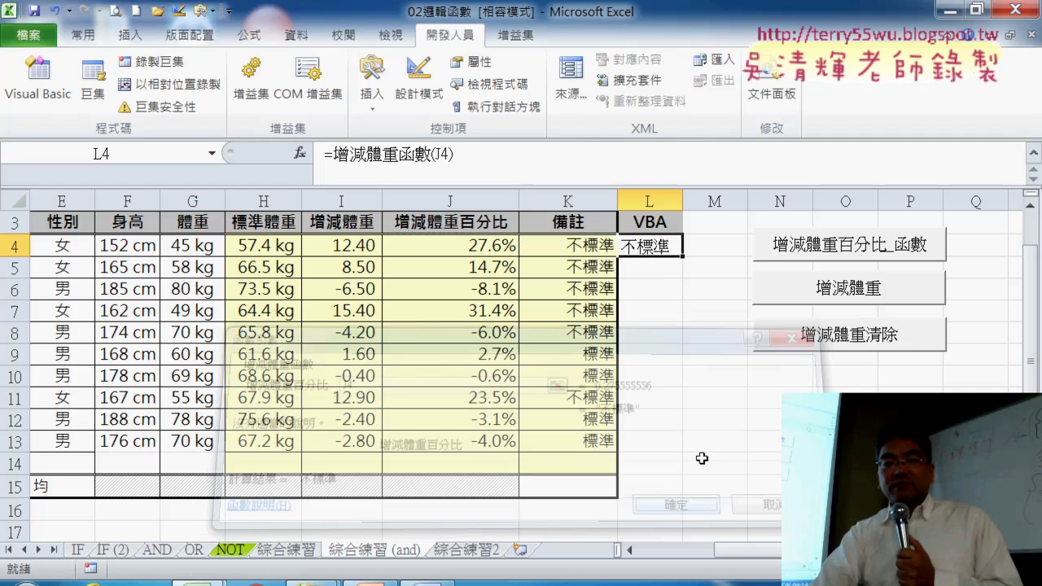
{"action": "double_click", "coordinate": [684, 255]}
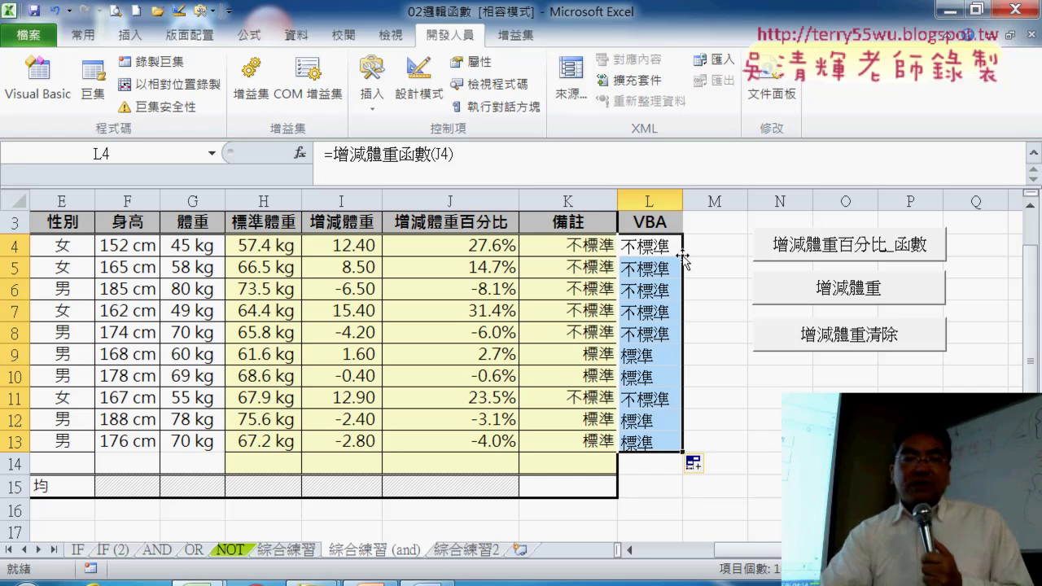
{"action": "key", "text": "Delete"}
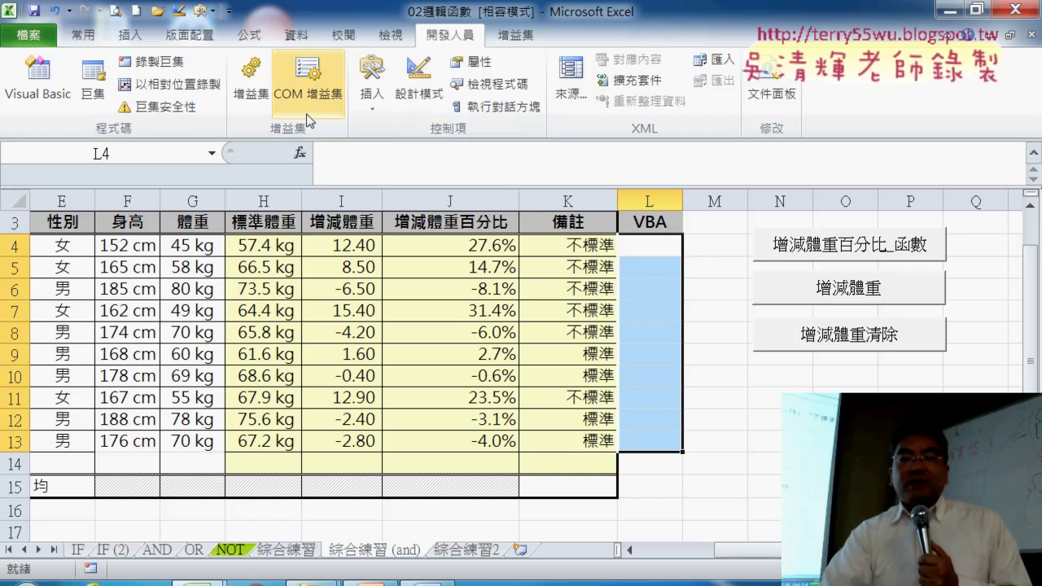
- Reopen the Visual Basic editor at 增減體重函數, opening then cancelling the Add Procedure dialog
{"action": "left_click", "coordinate": [40, 96]}
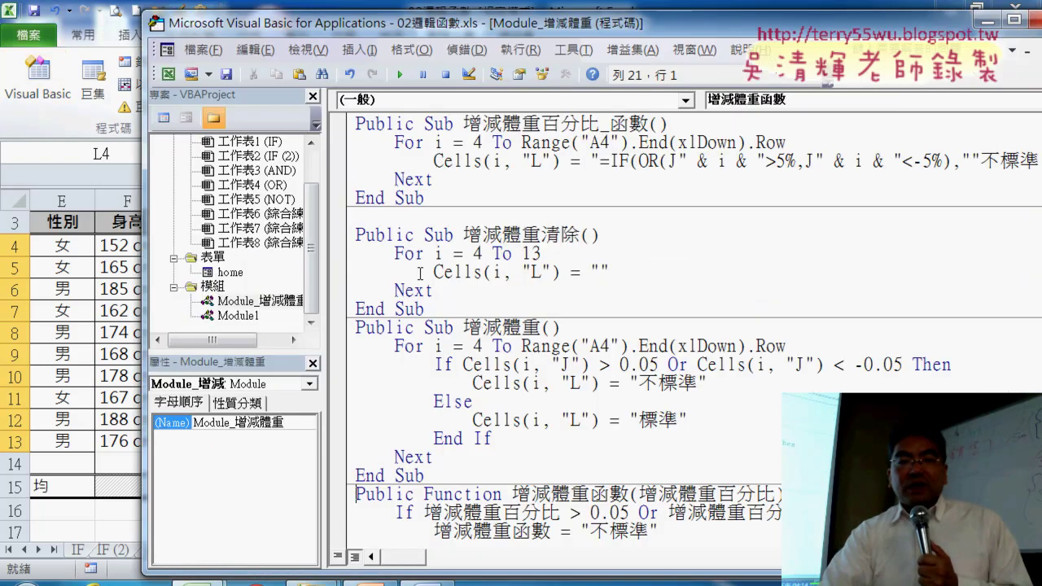
{"action": "scroll", "coordinate": [450, 277], "scroll_direction": "down", "scroll_amount": 2}
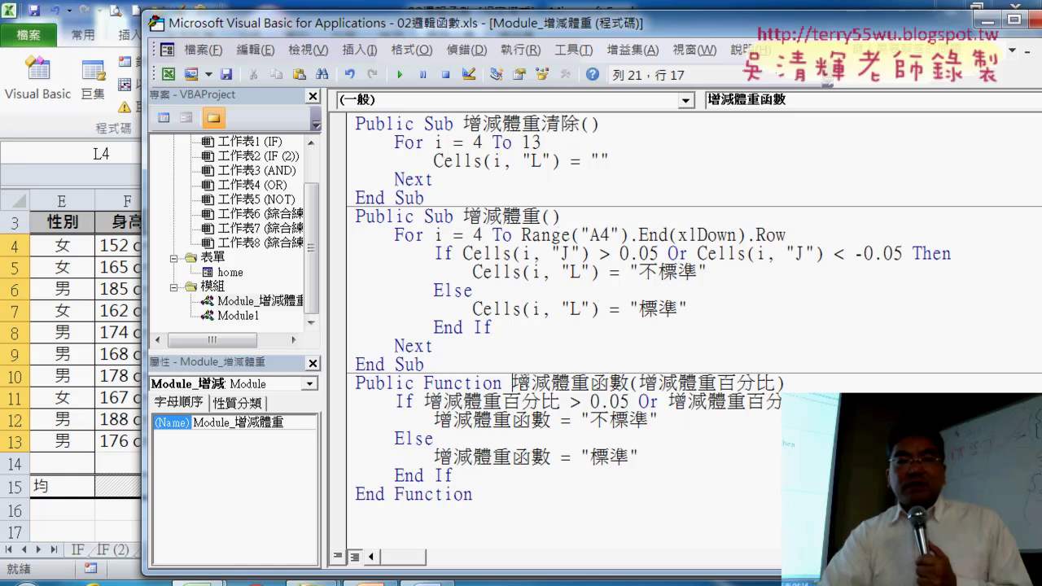
{"action": "left_click_drag", "start_coordinate": [512, 383], "coordinate": [629, 384]}
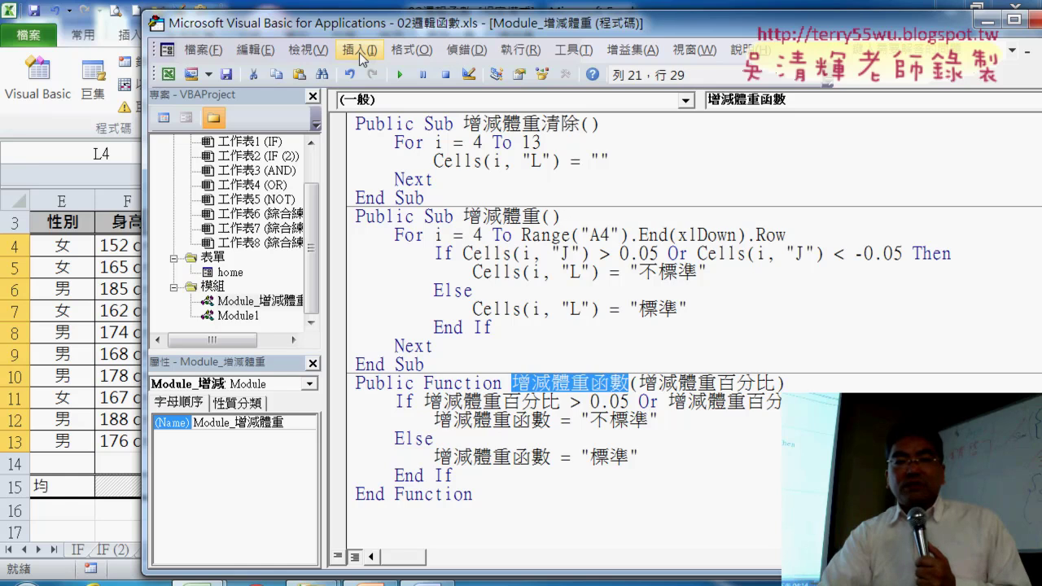
{"action": "left_click", "coordinate": [359, 50]}
{"action": "left_click", "coordinate": [373, 75]}
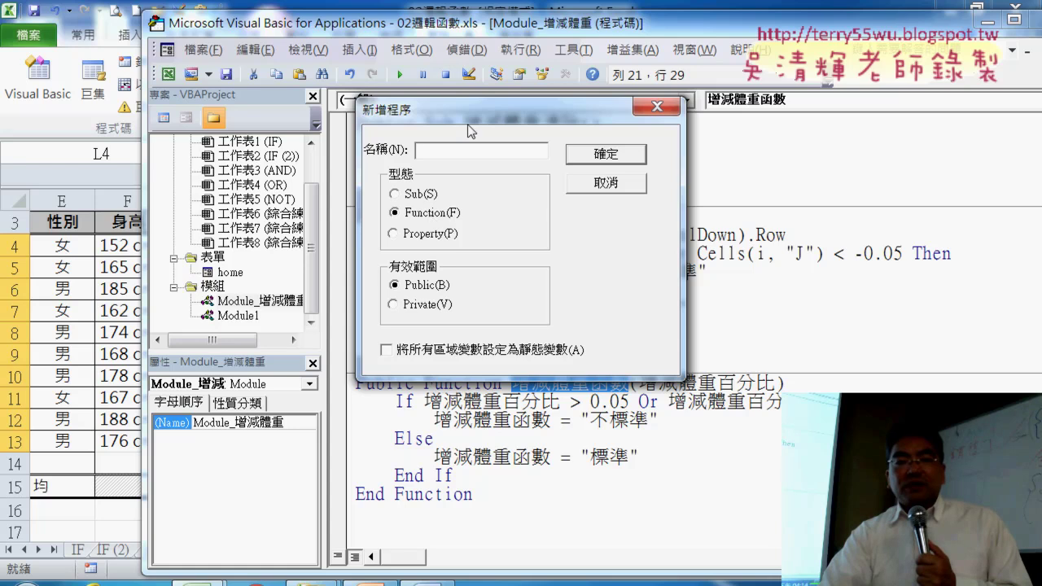
{"action": "mouse_move", "coordinate": [468, 125]}
{"action": "left_mouse_down"}
{"action": "mouse_move", "coordinate": [513, 424]}
{"action": "mouse_move", "coordinate": [510, 415]}
{"action": "left_mouse_up"}
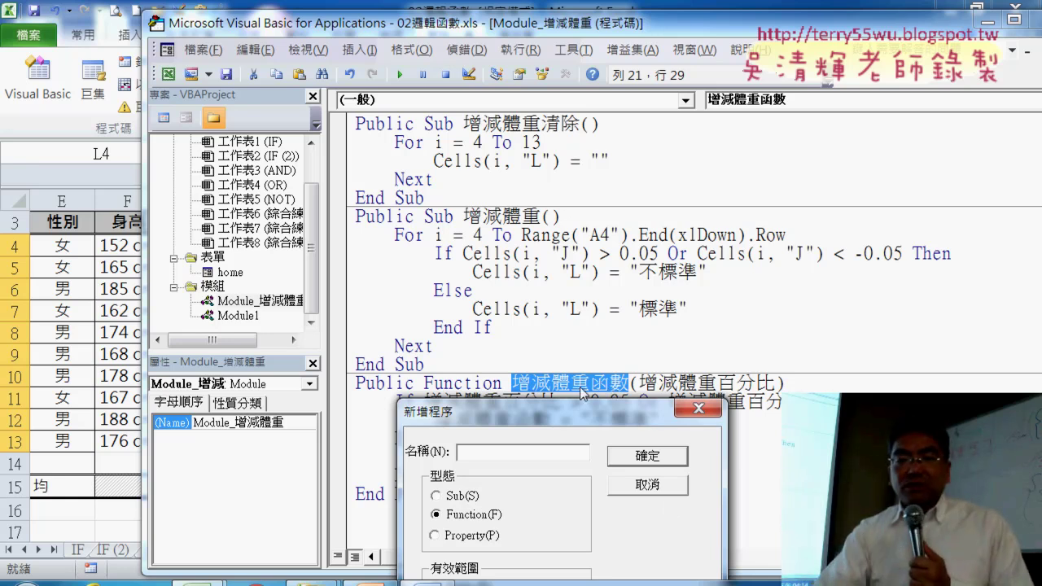
{"action": "left_click", "coordinate": [648, 485]}
{"action": "left_click_drag", "start_coordinate": [788, 382], "coordinate": [452, 476]}
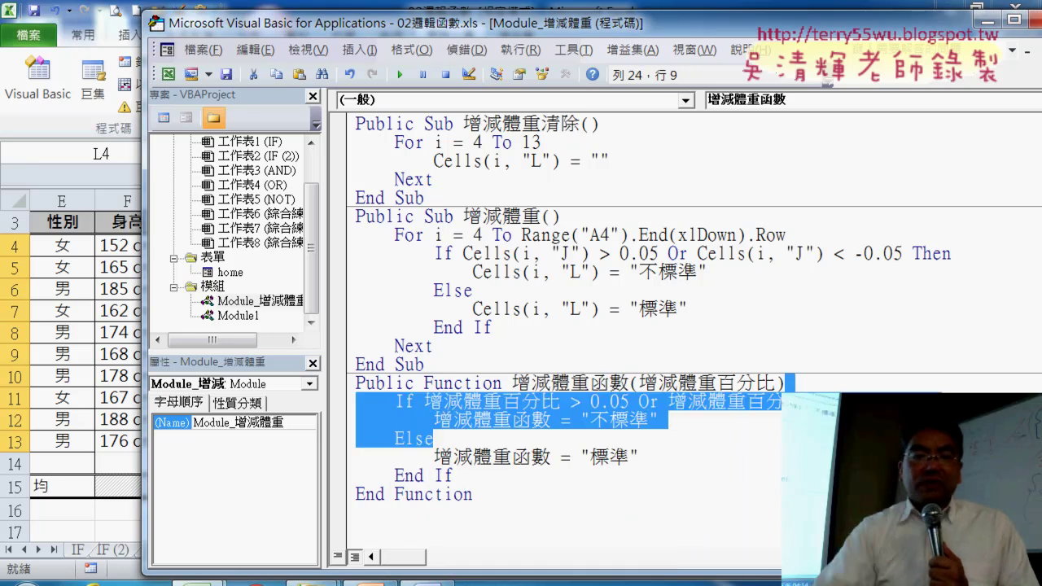
{"action": "key", "text": "Delete"}
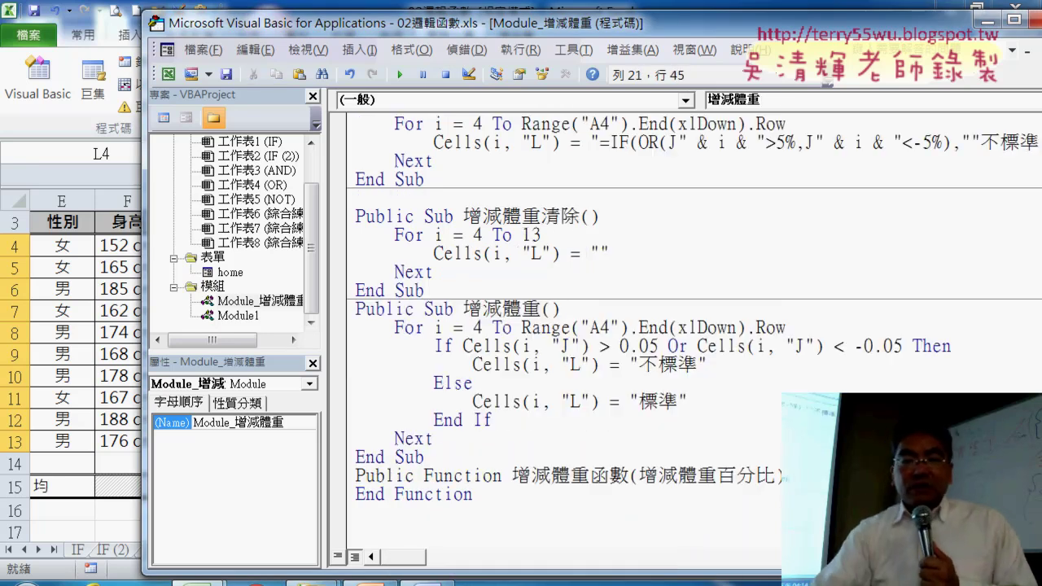
{"action": "key", "text": "Return"}
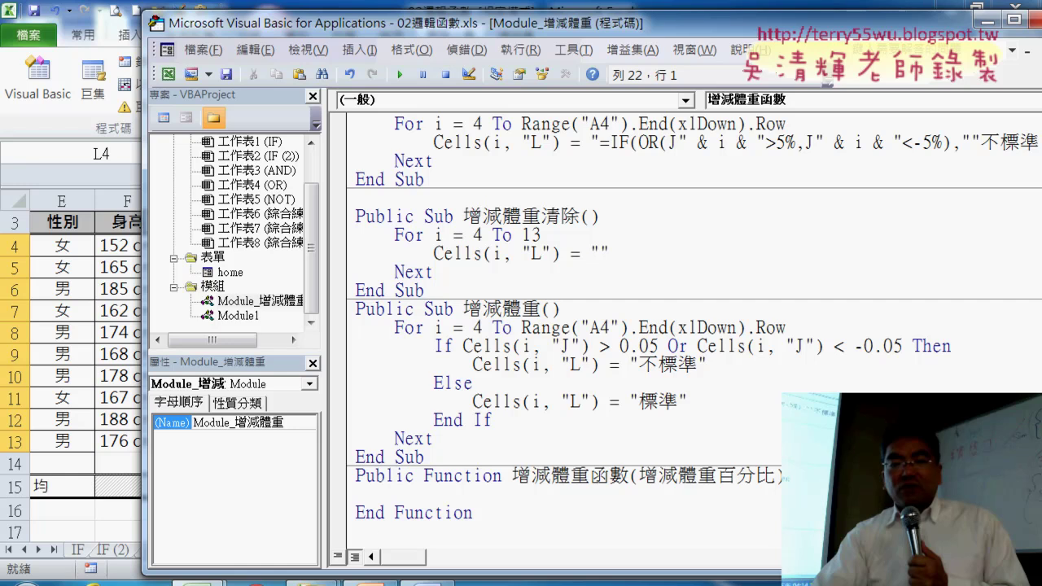
{"action": "left_click_drag", "start_coordinate": [638, 476], "coordinate": [777, 476]}
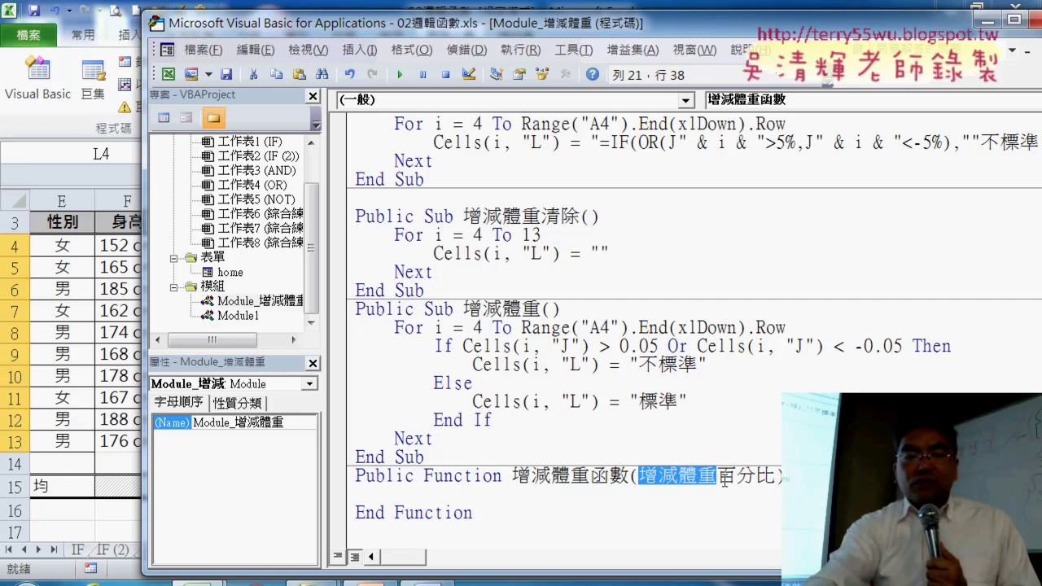
{"action": "key", "text": "Delete"}
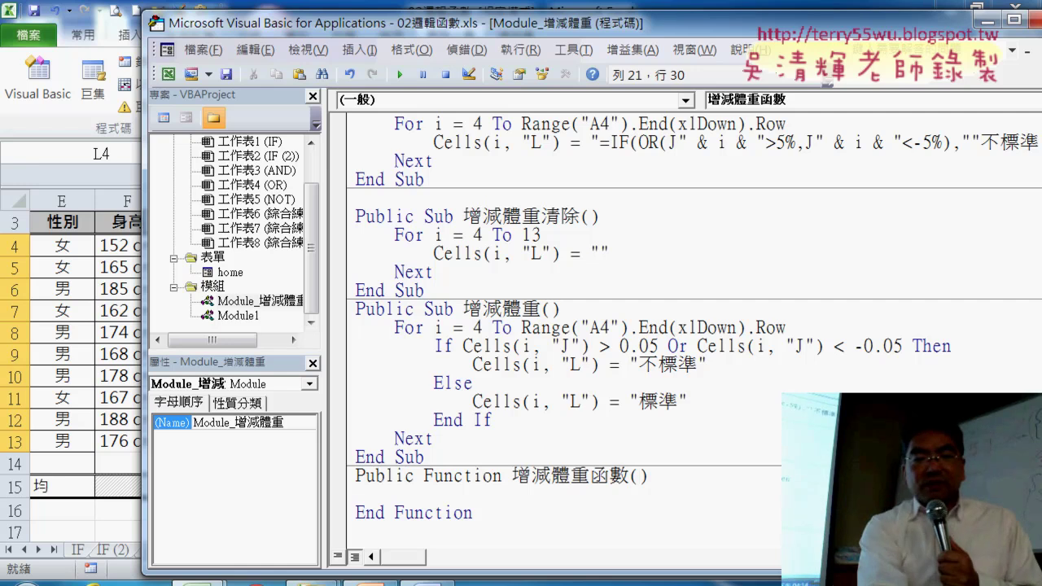
{"action": "type", "text": "增減體重百分比"}
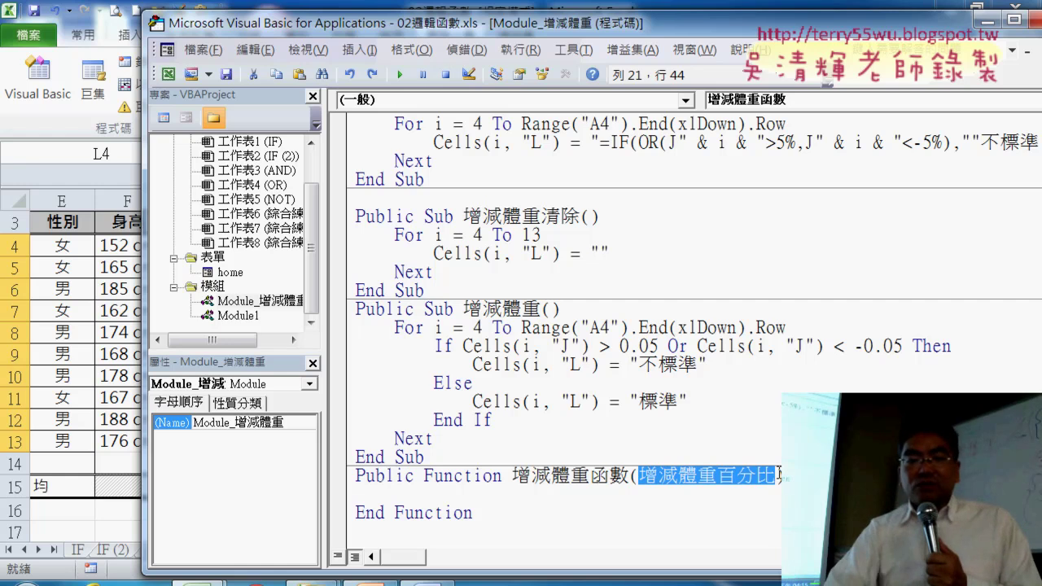
{"action": "key", "text": "Return"}
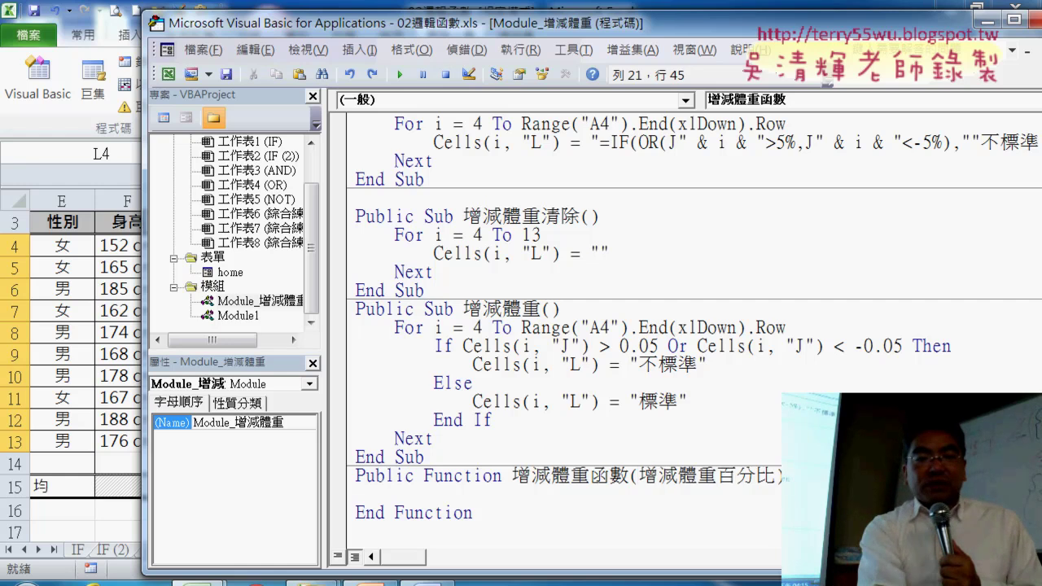
{"action": "key", "text": "ctrl+z"}
{"action": "key", "text": "ctrl+z"}
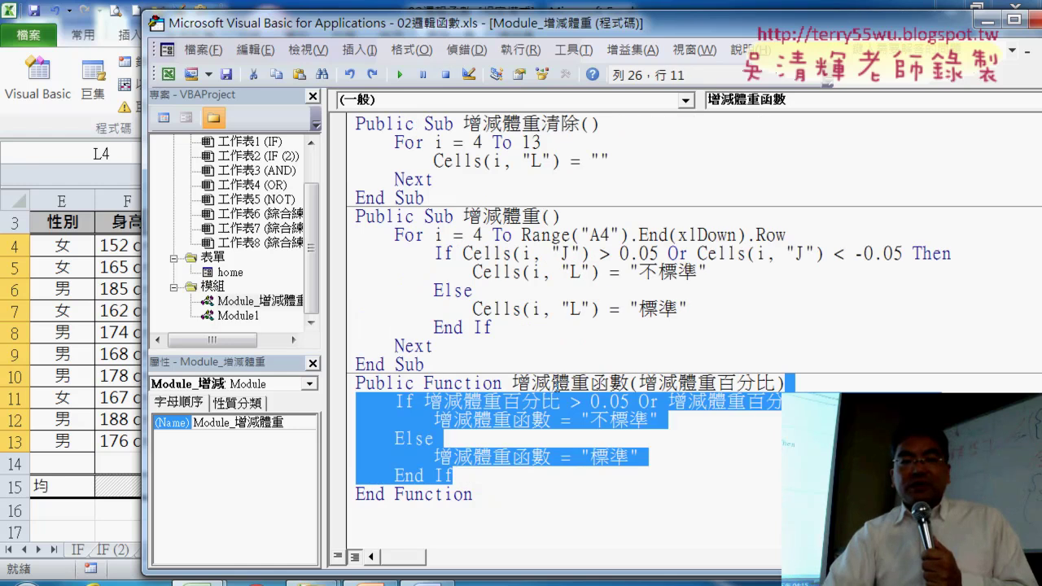
{"action": "left_click", "coordinate": [518, 371]}
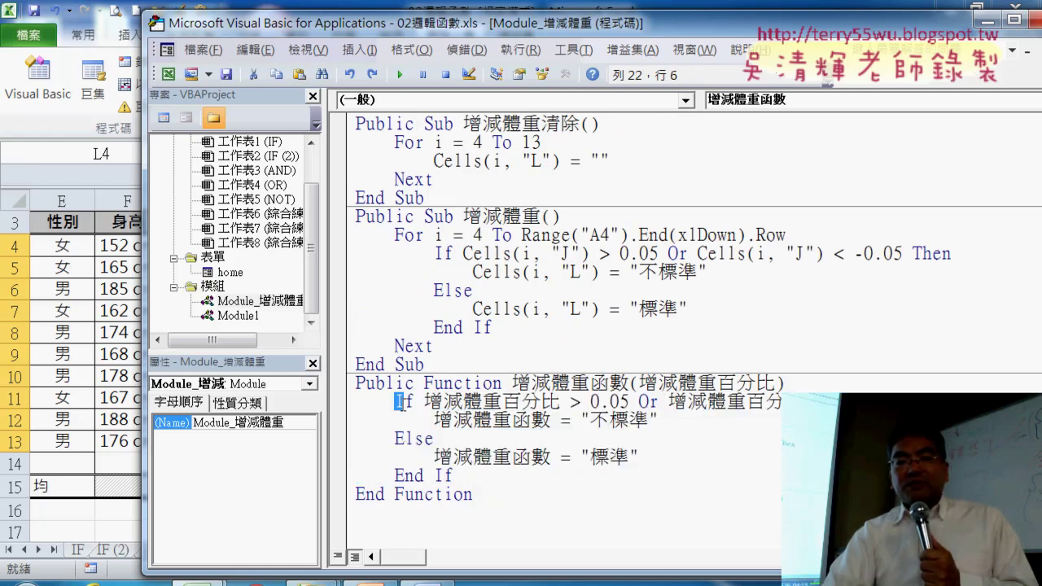
{"action": "left_click_drag", "start_coordinate": [395, 403], "coordinate": [456, 479]}
{"action": "left_click", "coordinate": [722, 383]}
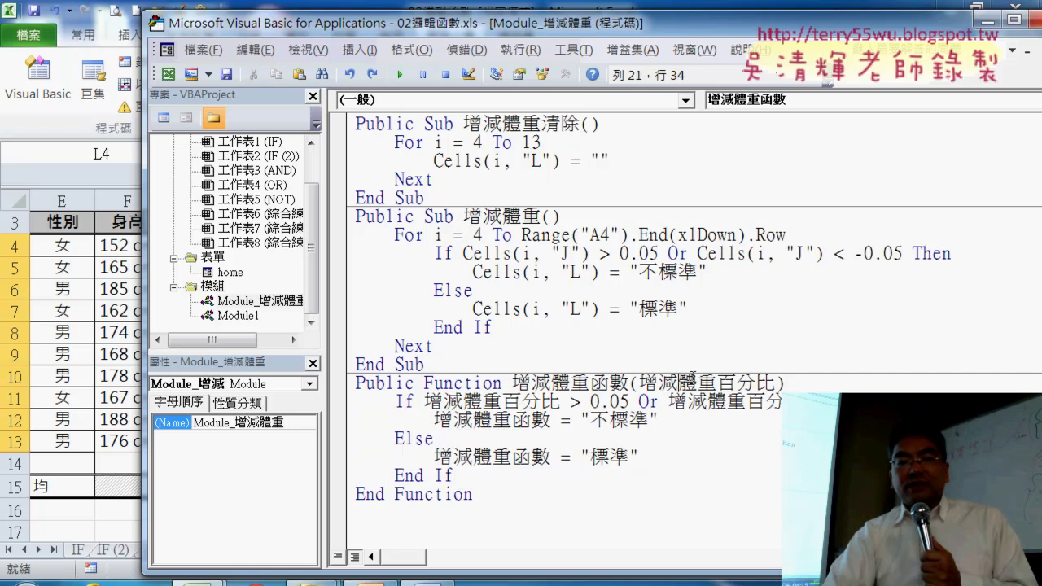
{"action": "left_click_drag", "start_coordinate": [424, 401], "coordinate": [562, 401]}
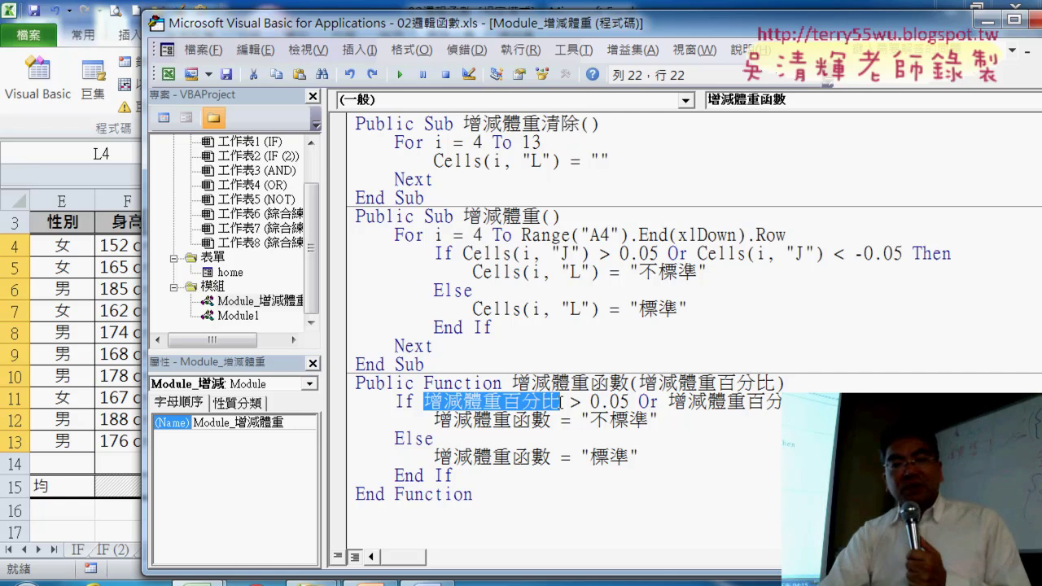
{"action": "left_click", "coordinate": [491, 496]}
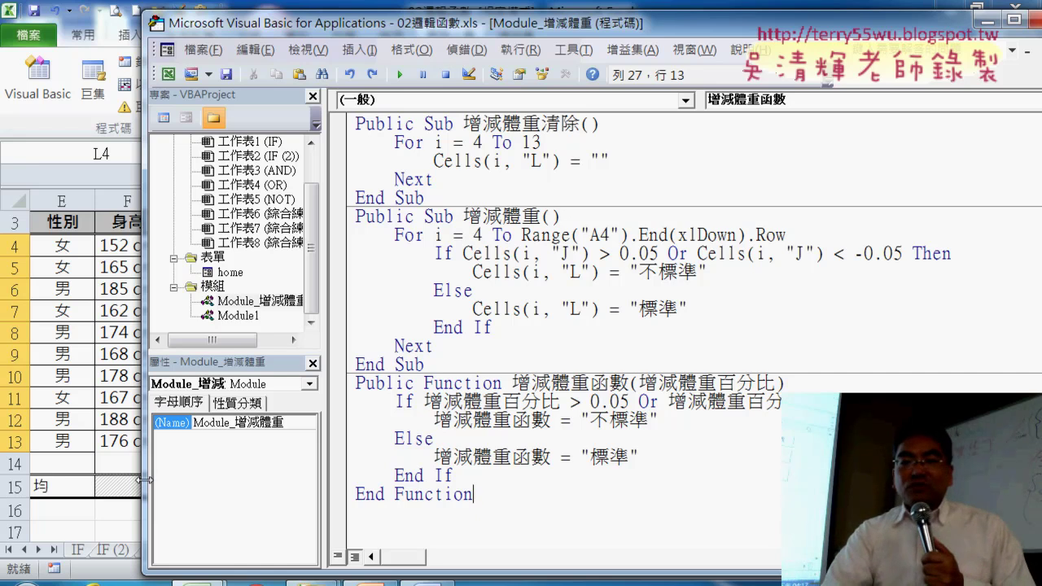
{"action": "left_click", "coordinate": [87, 301]}
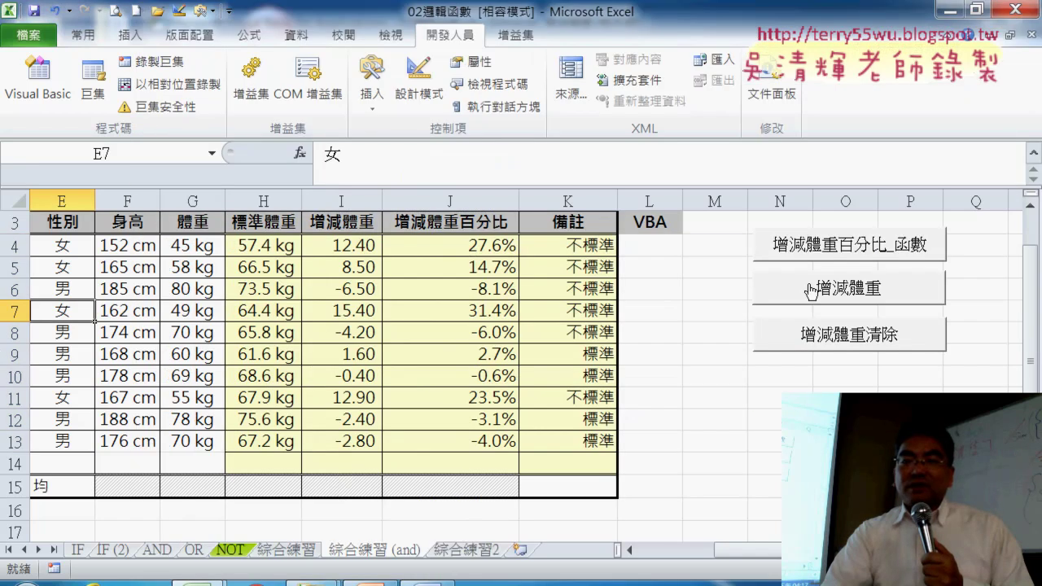
- Run the 增減體重 macro and select L4:L8 to check the 不標準 results
{"action": "left_click", "coordinate": [867, 297]}
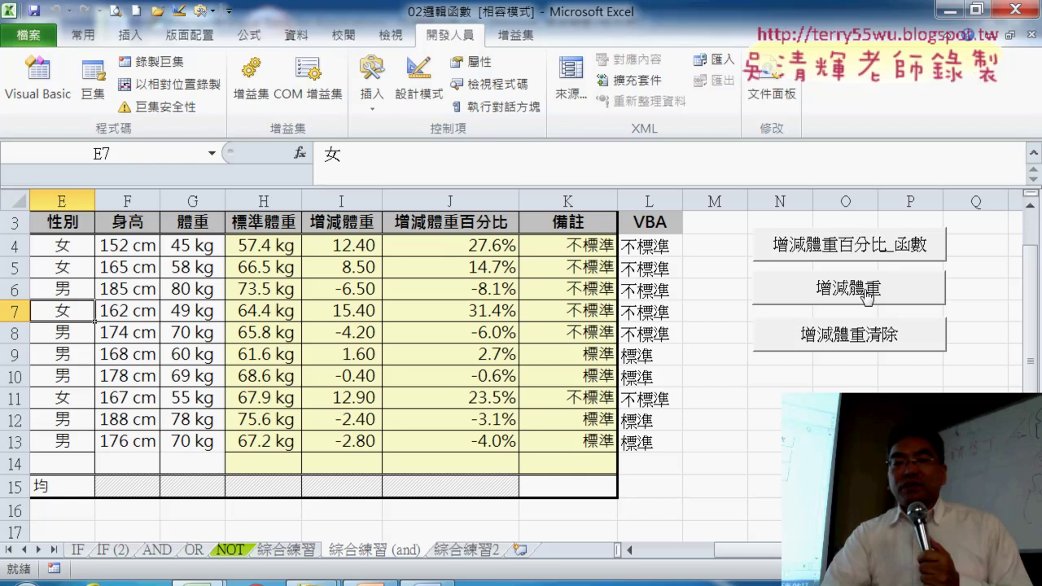
{"action": "left_click_drag", "start_coordinate": [643, 245], "coordinate": [643, 333]}
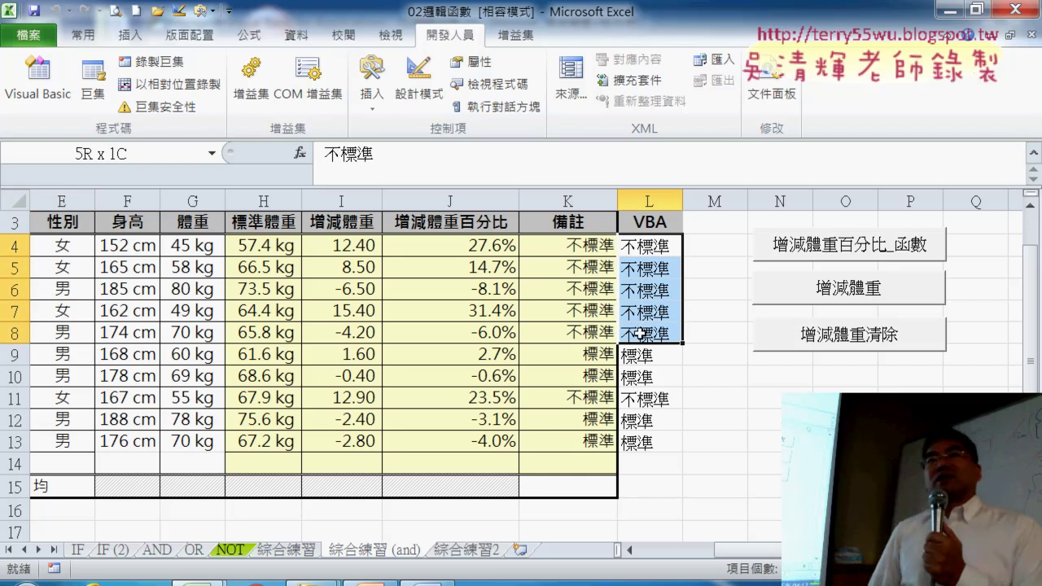